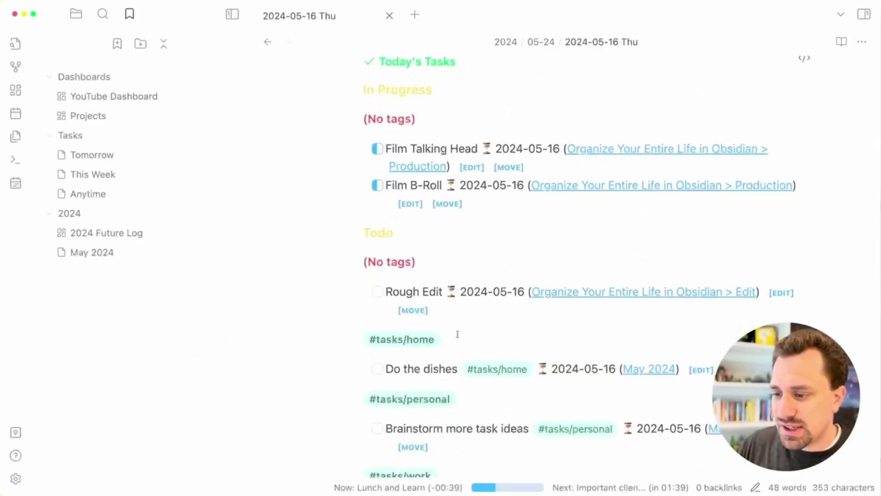
Scroll up and select the first line of the Minimum Viable Productivity System note.
{"action": "scroll", "coordinate": [455, 161], "scroll_direction": "up", "scroll_amount": 3}
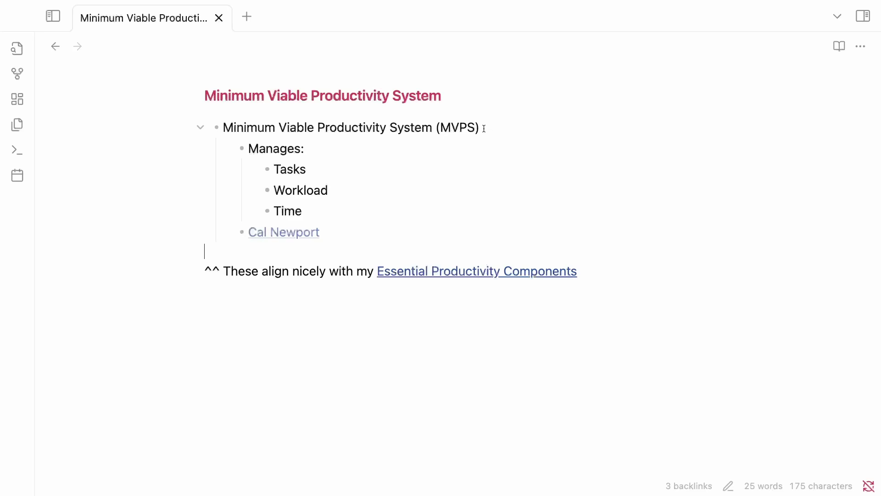
{"action": "left_click_drag", "start_coordinate": [480, 128], "coordinate": [223, 127]}
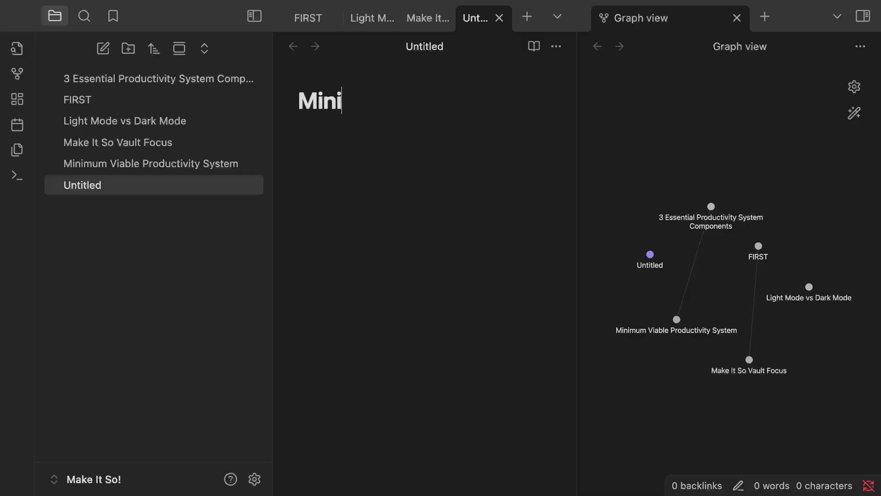
Title the note 'Minimum Viable Obsidian Vault' and link [[Minimum Viable Productivity System]] in its body.
{"action": "type", "text": "mum Vi"}
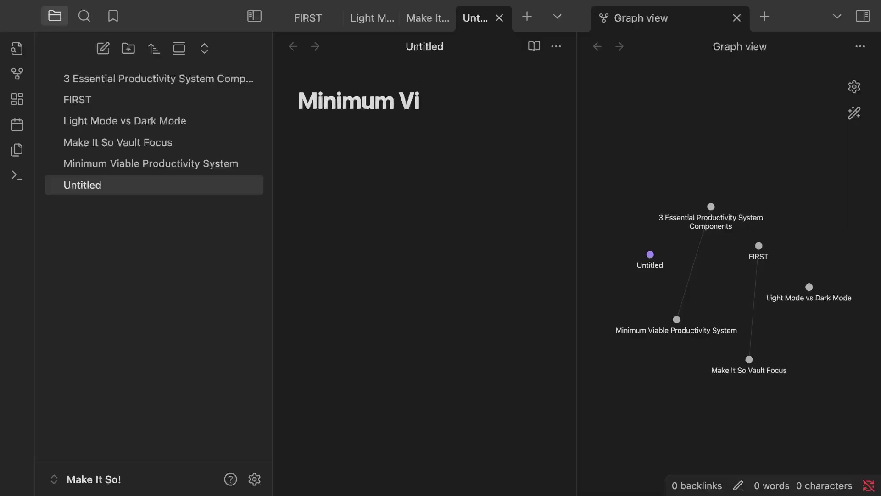
{"action": "type", "text": "able Obsidian "}
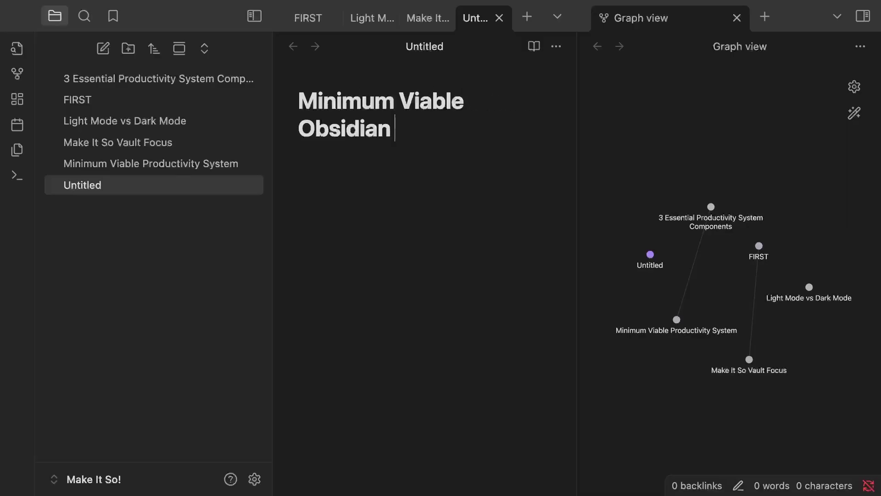
{"action": "type", "text": "Vault"}
{"action": "key", "text": "Return"}
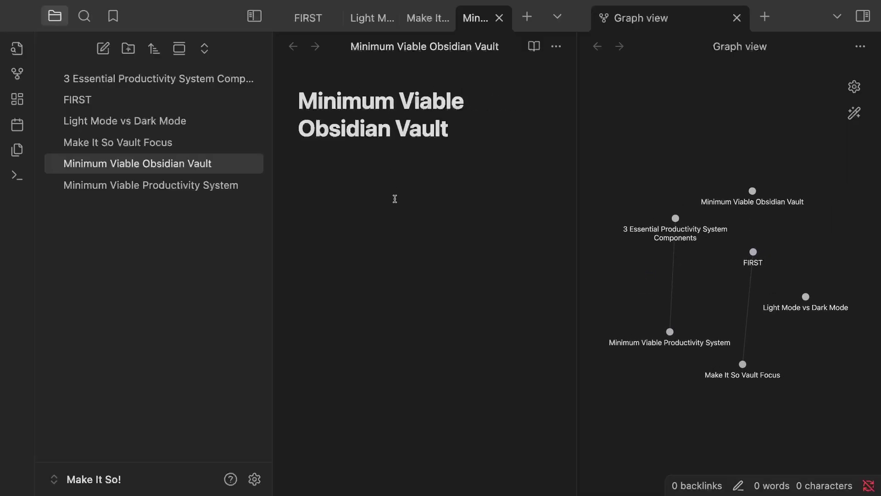
{"action": "type", "text": "[["}
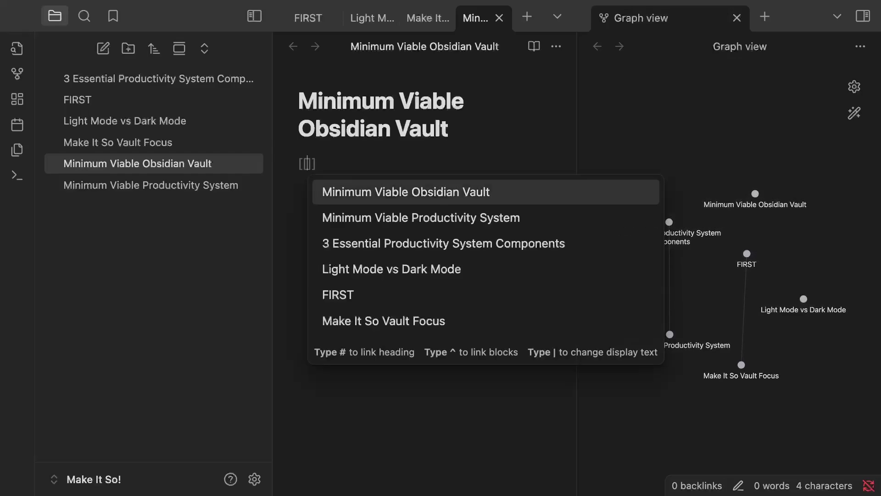
{"action": "key", "text": "Down"}
{"action": "key", "text": "Return"}
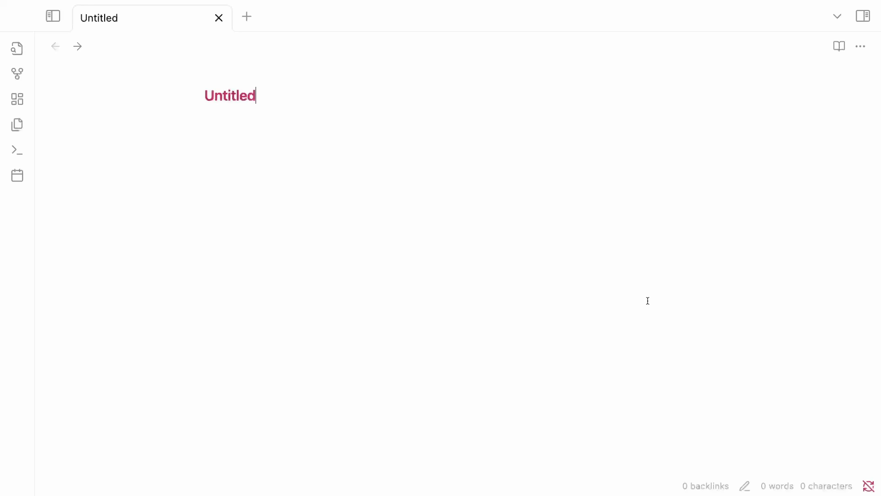
Rename the Untitled note to 'Task Management' and start a checkbox list in its body.
{"action": "key", "text": "ctrl+a"}
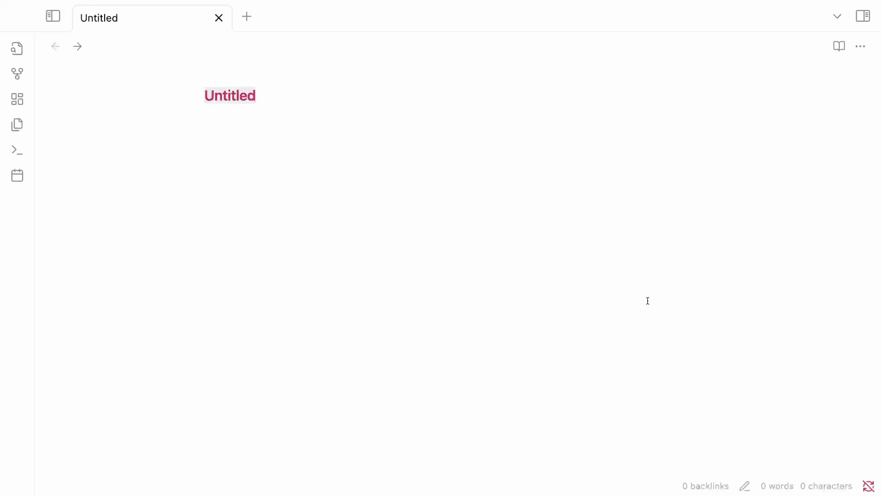
{"action": "type", "text": "Task man"}
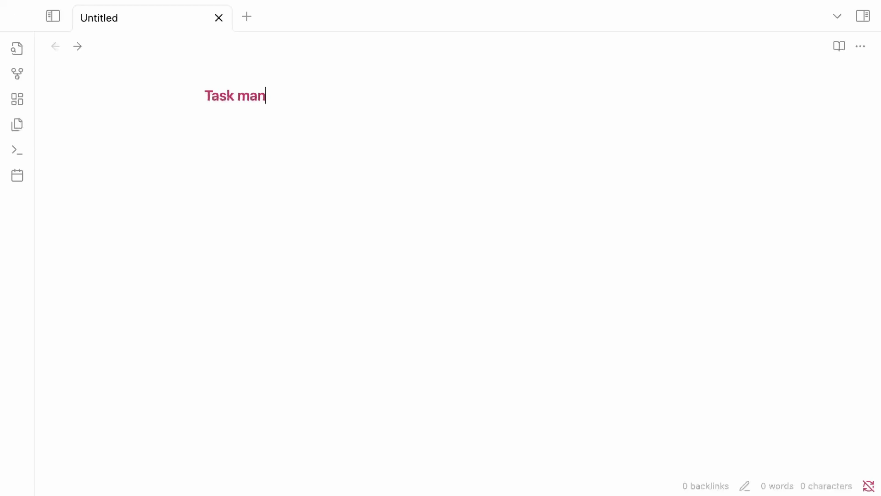
{"action": "key", "text": "BackSpace"}
{"action": "key", "text": "BackSpace"}
{"action": "key", "text": "BackSpace"}
{"action": "type", "text": "Management"}
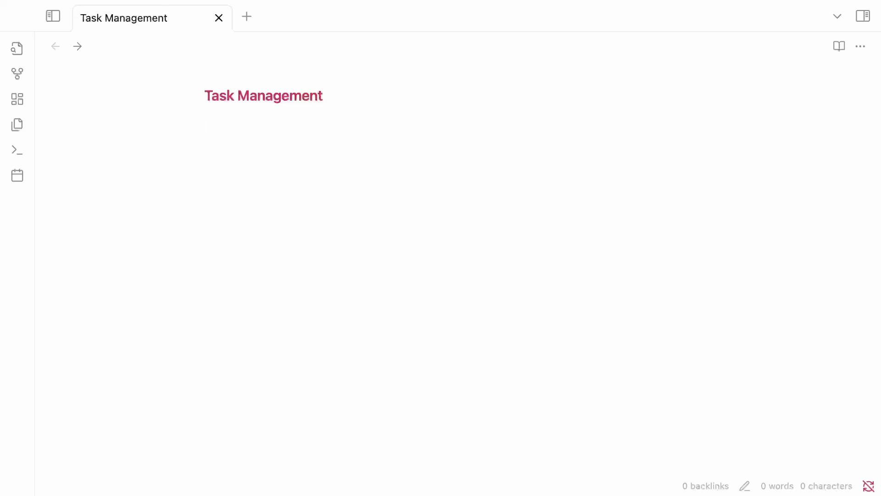
{"action": "key", "text": "ctrl+l"}
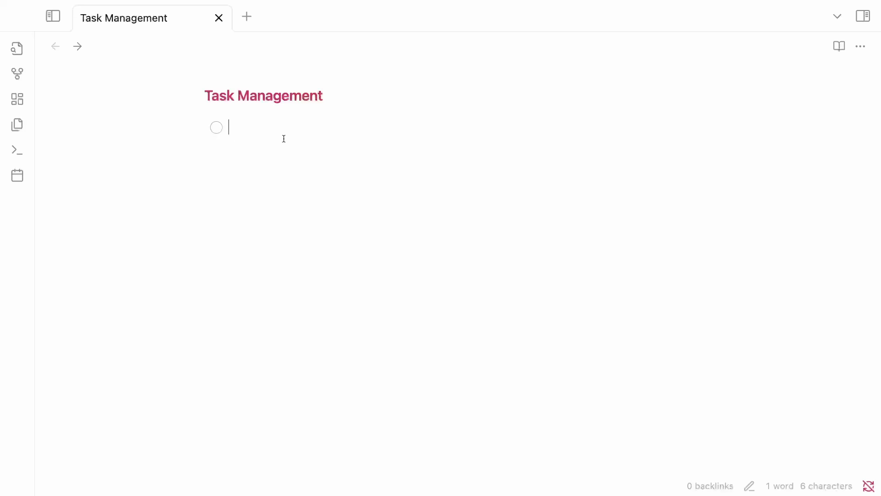
Type First Task, Second Task, Third Task and Fourth Task as checklist items.
{"action": "type", "text": "Fist"}
{"action": "key", "text": "BackSpace"}
{"action": "key", "text": "BackSpace"}
{"action": "type", "text": "rst"}
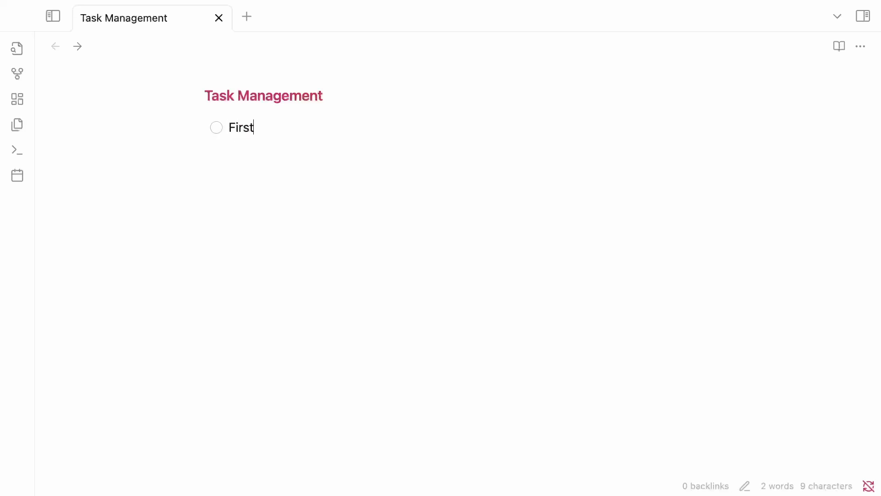
{"action": "type", "text": " Task"}
{"action": "key", "text": "Return"}
{"action": "type", "text": "Sec"}
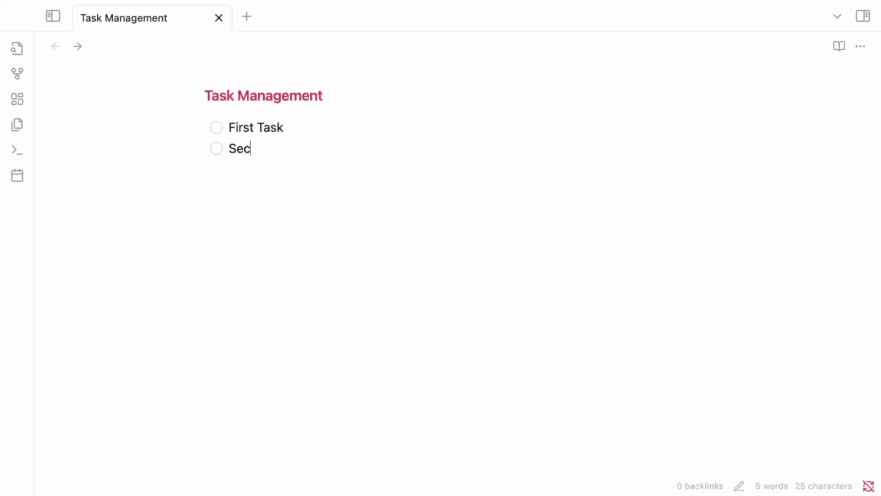
{"action": "type", "text": "ond Task"}
{"action": "key", "text": "Return"}
{"action": "type", "text": "Third Task"}
{"action": "key", "text": "Return"}
{"action": "type", "text": "Fourth Task"}
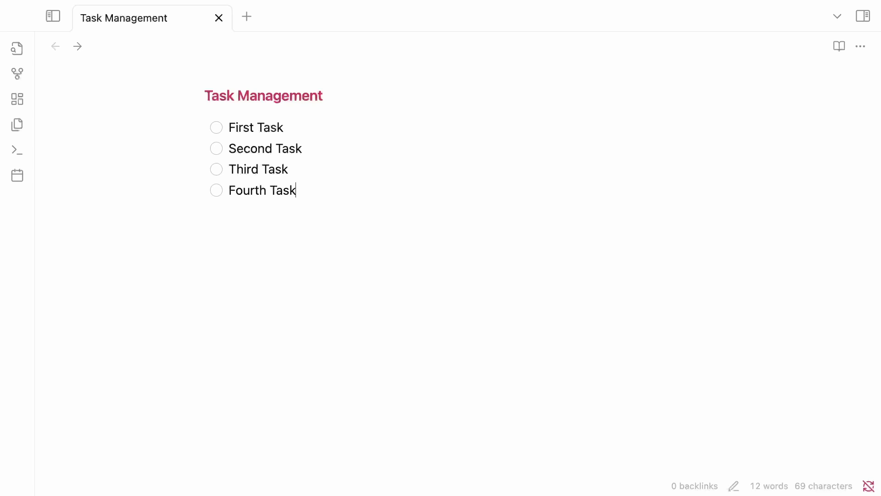
Tick Second Task and delete its line.
{"action": "left_click", "coordinate": [216, 148]}
{"action": "key", "text": "Up"}
{"action": "key", "text": "shift+Home"}
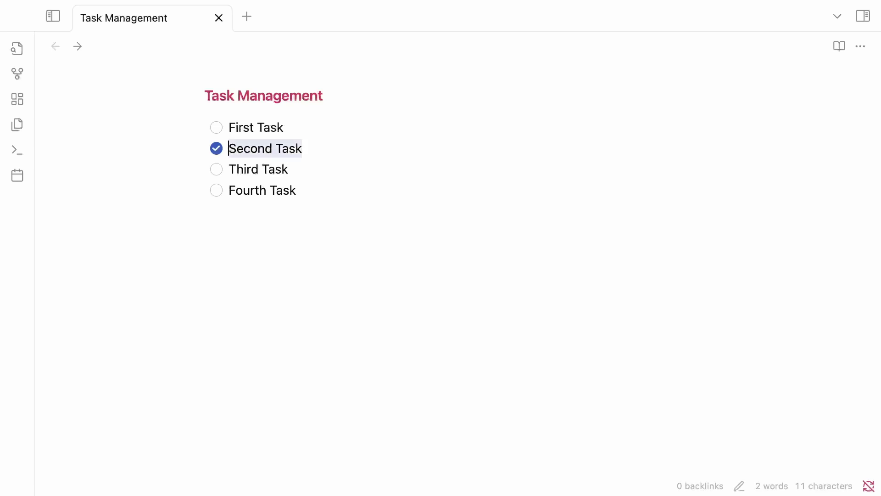
{"action": "key", "text": "BackSpace"}
{"action": "key", "text": "BackSpace"}
{"action": "key", "text": "BackSpace"}
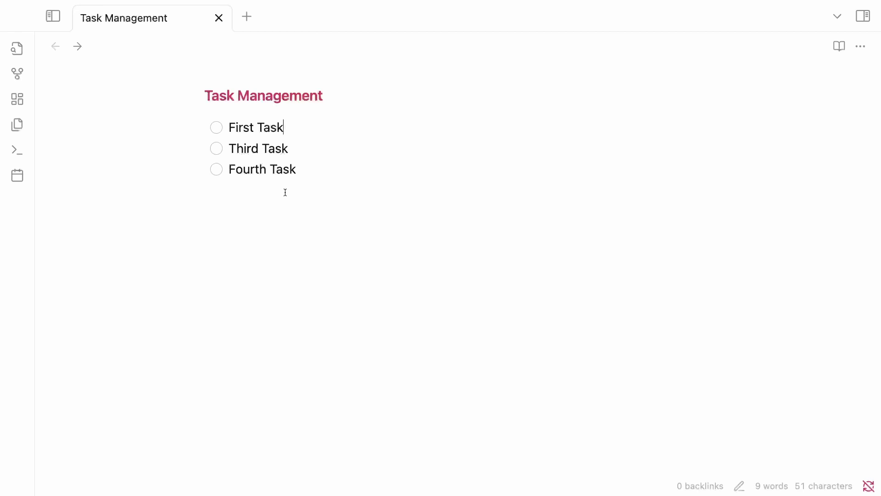
Add a Fifth Task item below Fourth Task.
{"action": "left_click", "coordinate": [312, 172]}
{"action": "key", "text": "Return"}
{"action": "type", "text": "Fir"}
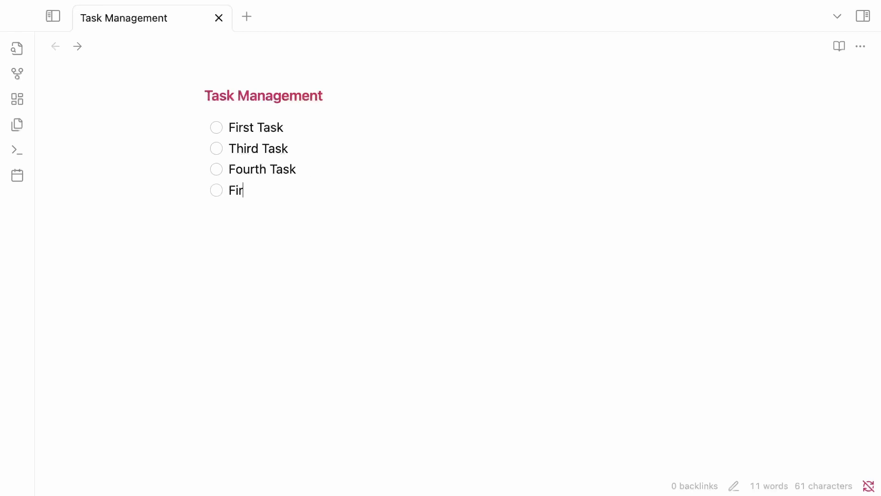
{"action": "key", "text": "BackSpace"}
{"action": "type", "text": "fth Task"}
Tick and delete First Task, then leave a blank line after Fifth Task.
{"action": "left_click", "coordinate": [216, 127]}
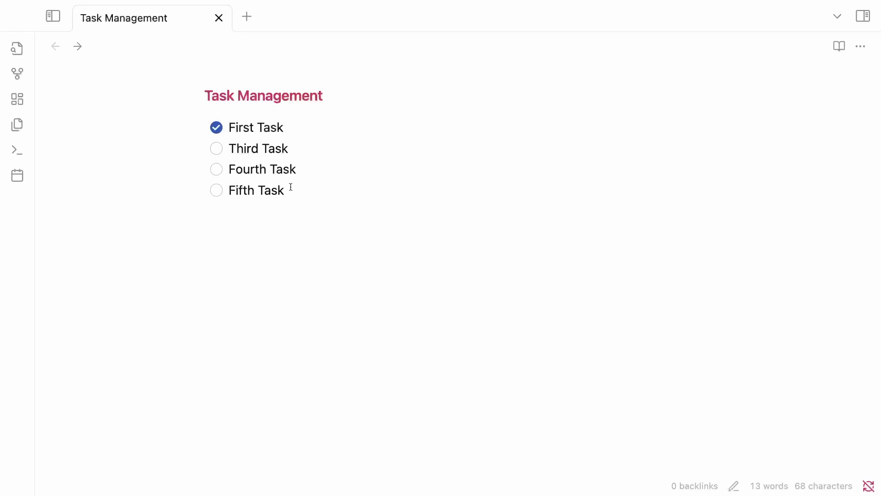
{"action": "left_click", "coordinate": [302, 126]}
{"action": "key", "text": "shift+Home"}
{"action": "key", "text": "BackSpace"}
{"action": "key", "text": "BackSpace"}
{"action": "key", "text": "BackSpace"}
{"action": "key", "text": "BackSpace"}
{"action": "key", "text": "BackSpace"}
{"action": "key", "text": "BackSpace"}
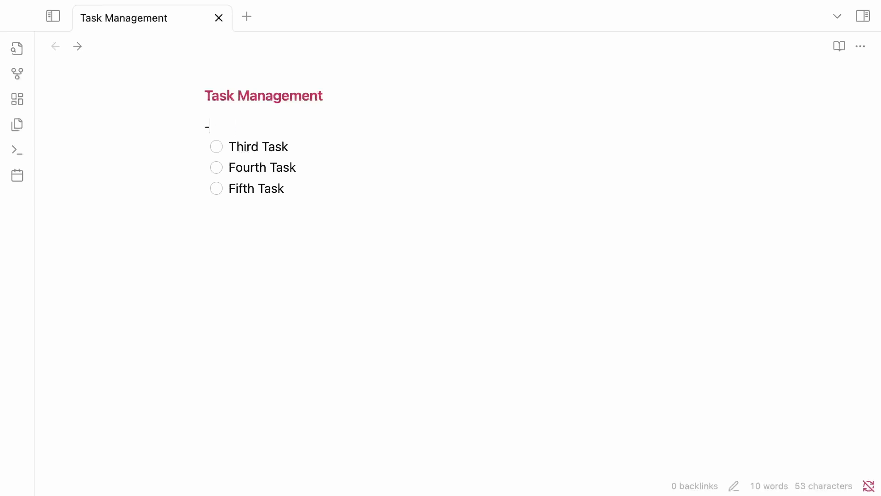
{"action": "key", "text": "BackSpace"}
{"action": "key", "text": "BackSpace"}
{"action": "left_click", "coordinate": [302, 166]}
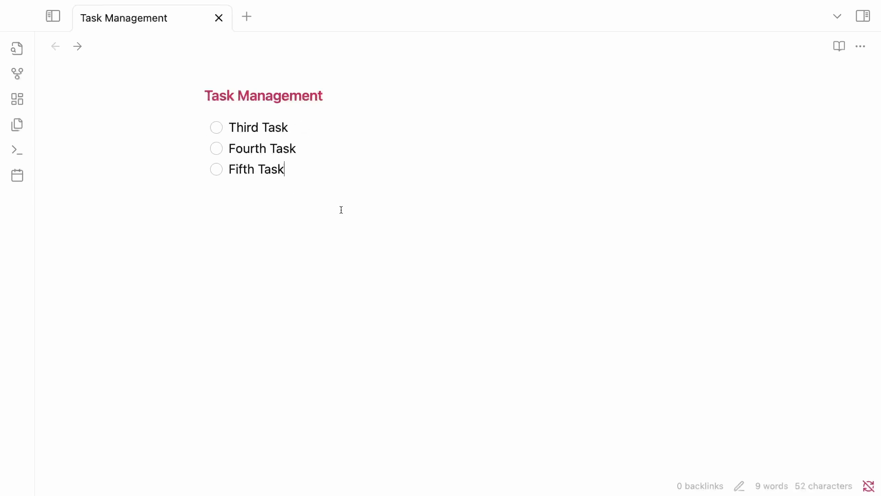
{"action": "key", "text": "Return"}
{"action": "key", "text": "Return"}
Insert a '## Active' heading above Third Task.
{"action": "key", "text": "Up"}
{"action": "key", "text": "Up"}
{"action": "key", "text": "Up"}
{"action": "key", "text": "Up"}
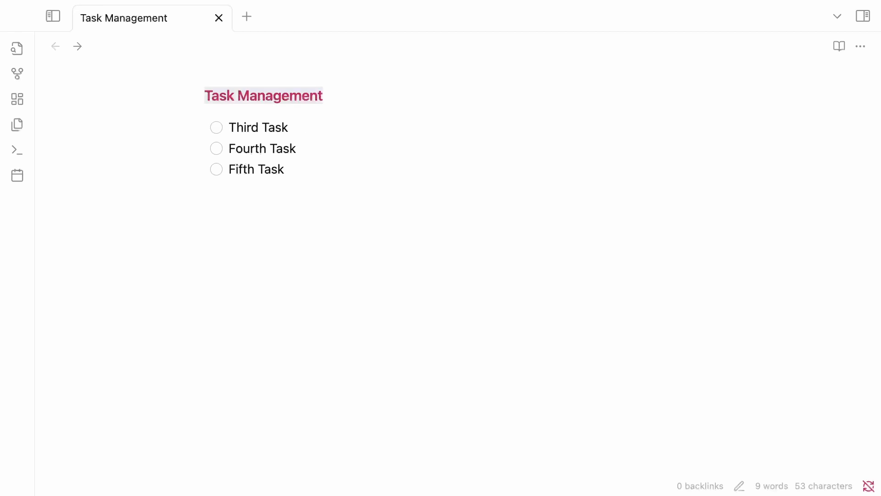
{"action": "key", "text": "Down"}
{"action": "key", "text": "Return"}
{"action": "key", "text": "Up"}
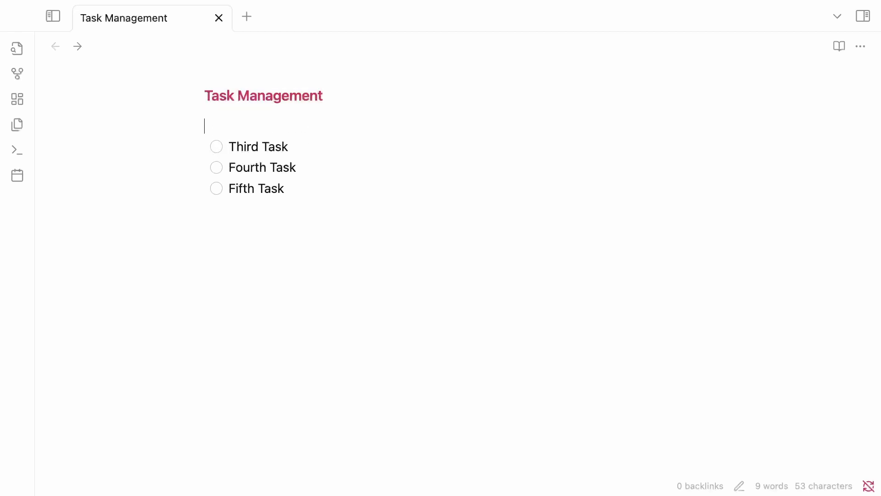
{"action": "type", "text": "## "}
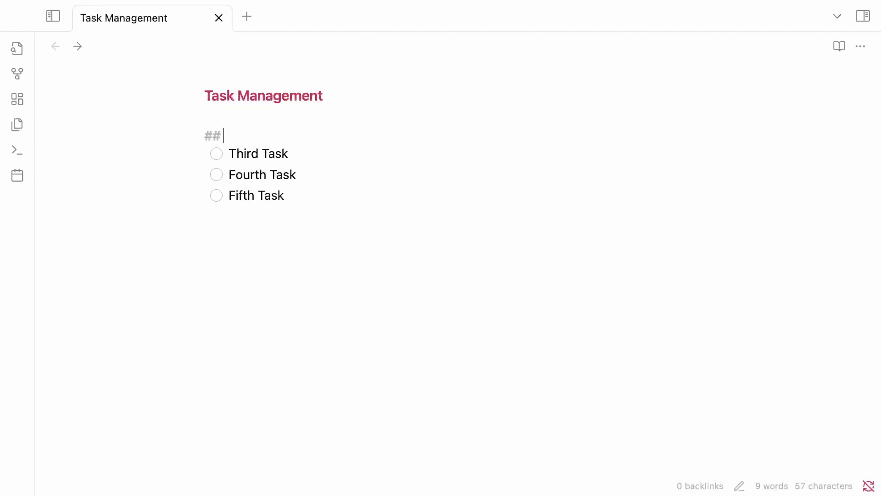
{"action": "type", "text": "Active"}
{"action": "key", "text": "Return"}
Add '## Backlog' and '## Archive' headings below Fifth Task.
{"action": "key", "text": "Down"}
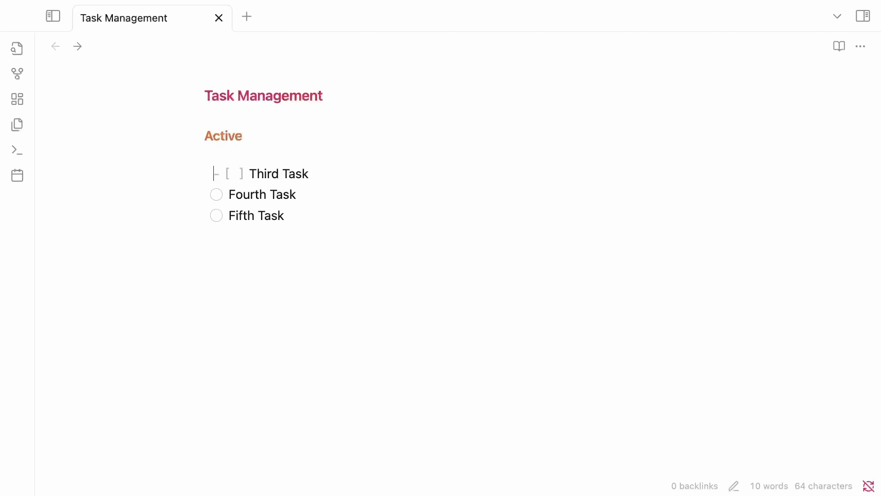
{"action": "key", "text": "Down"}
{"action": "key", "text": "Down"}
{"action": "key", "text": "Down"}
{"action": "key", "text": "Down"}
{"action": "type", "text": "## Bac"}
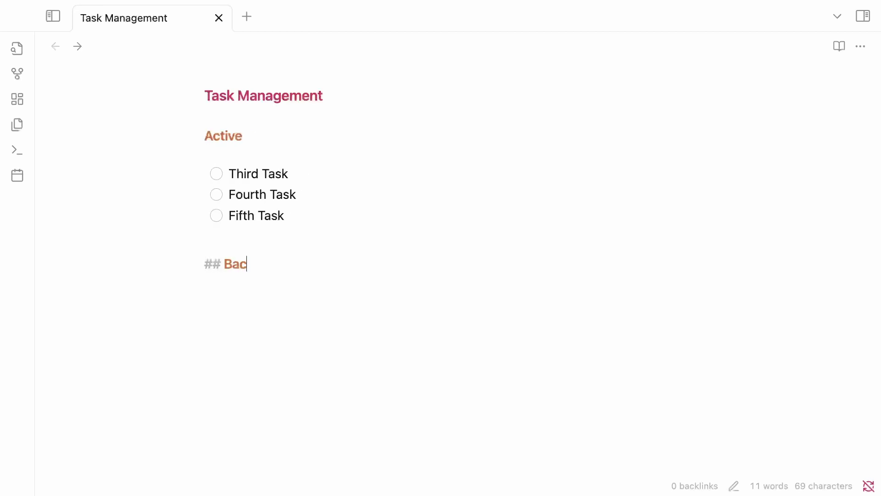
{"action": "type", "text": "klog"}
{"action": "key", "text": "Return"}
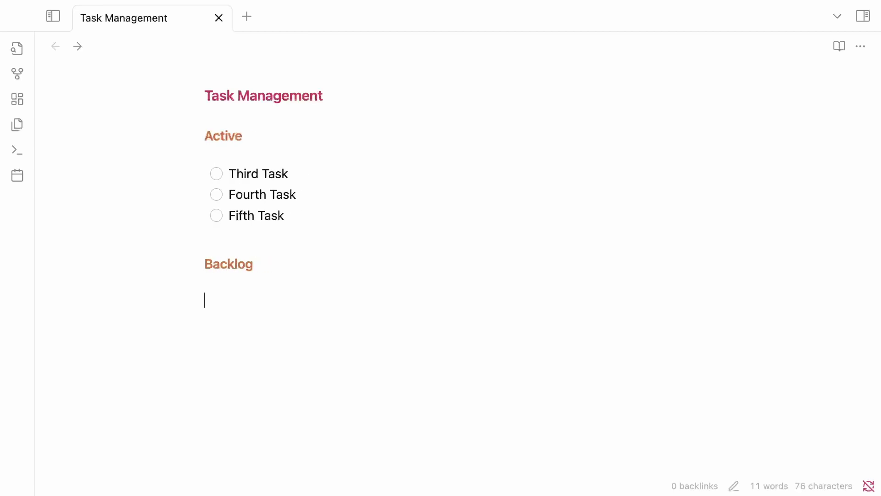
{"action": "type", "text": "## Archive"}
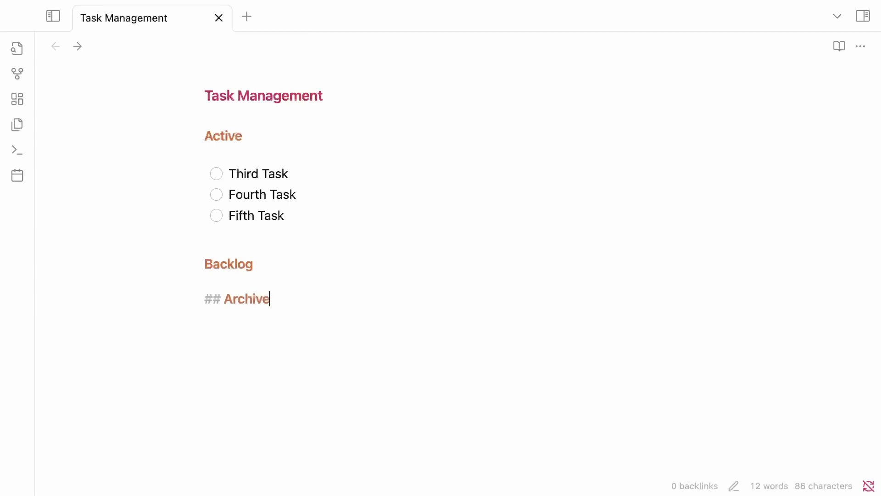
{"action": "key", "text": "Up"}
{"action": "key", "text": "Up"}
{"action": "key", "text": "Up"}
Remove the extra blank line above the Backlog heading.
{"action": "left_click", "coordinate": [223, 151]}
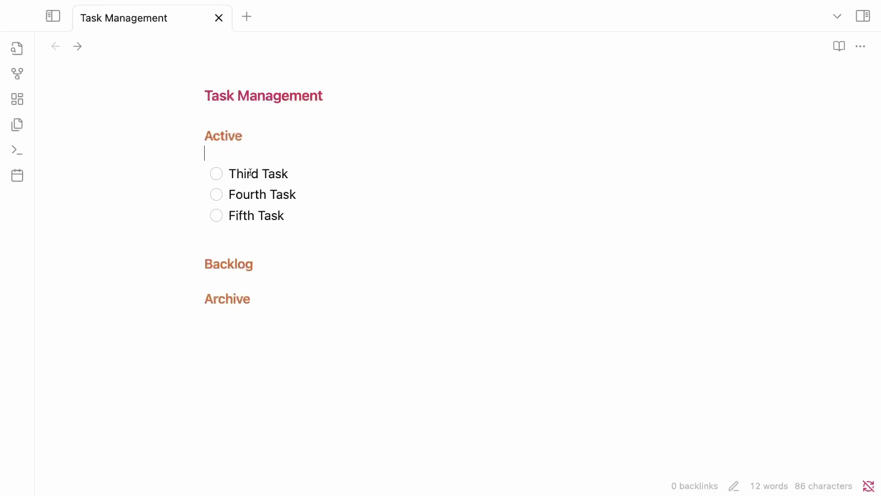
{"action": "left_click", "coordinate": [220, 243]}
{"action": "left_click", "coordinate": [223, 237]}
{"action": "key", "text": "BackSpace"}
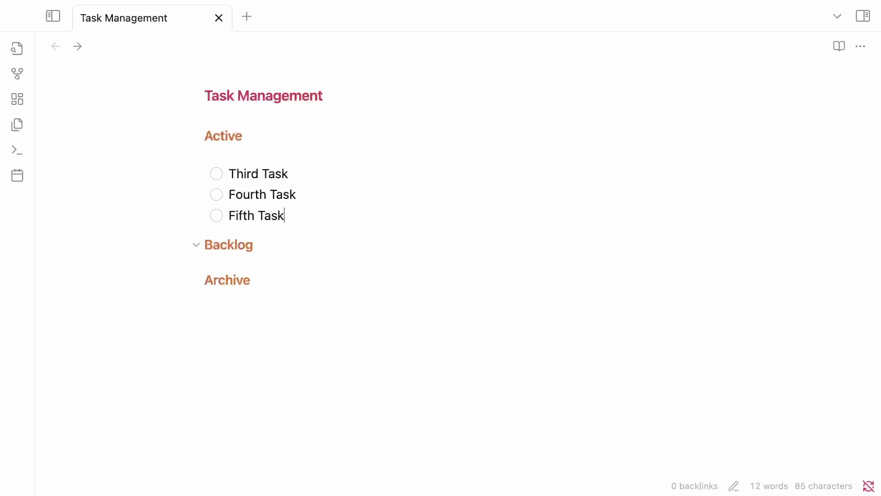
Move Fourth Task and Fifth Task from Active to under the Backlog heading.
{"action": "left_click_drag", "start_coordinate": [303, 219], "coordinate": [175, 197]}
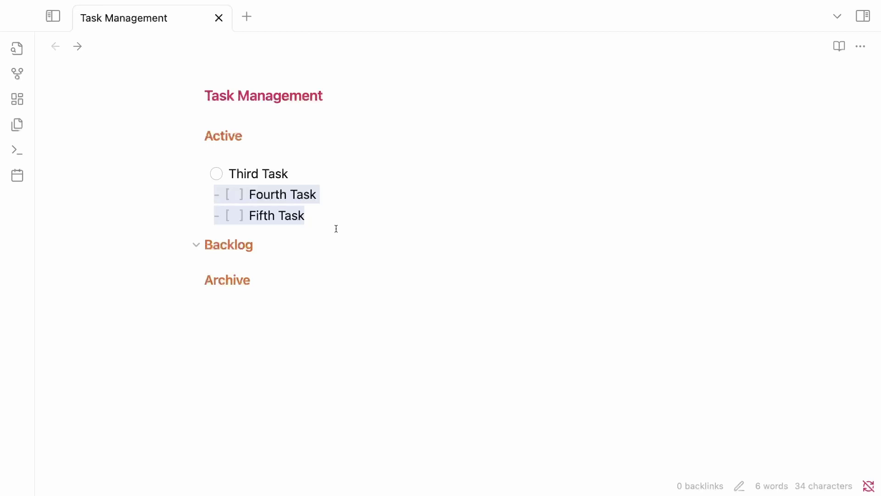
{"action": "key", "text": "BackSpace"}
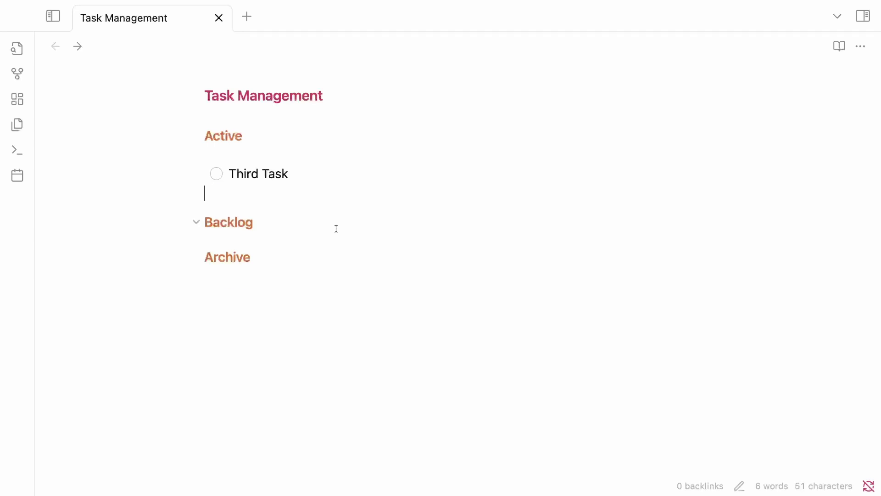
{"action": "left_click", "coordinate": [336, 228]}
{"action": "key", "text": "Return"}
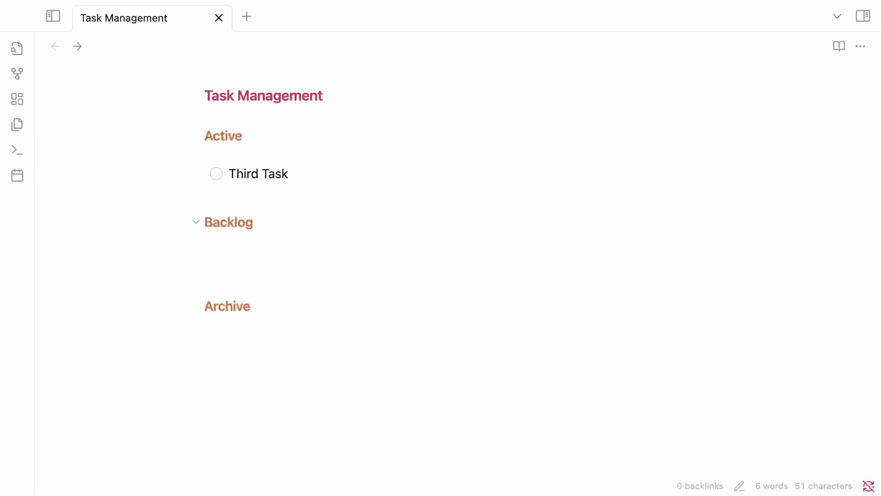
{"action": "type", "text": "- [ ] Fourth Task - [ ] Fifth Task"}
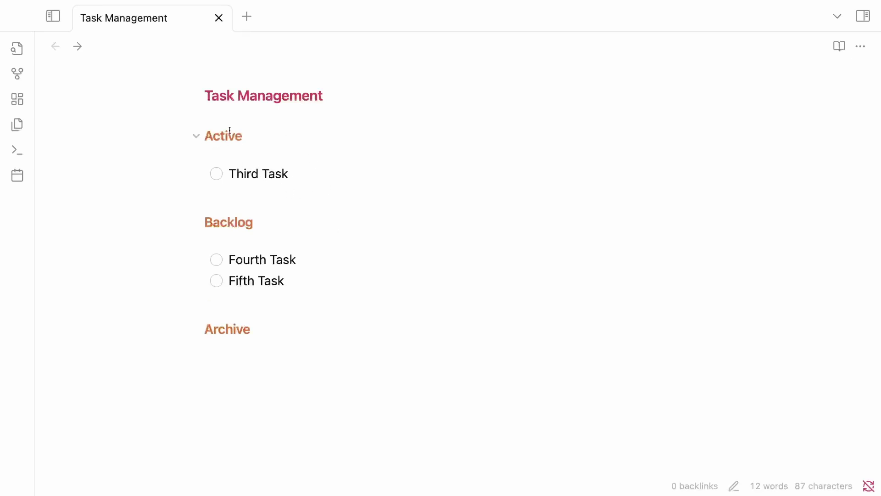
Tick Third Task as done.
{"action": "left_click_drag", "start_coordinate": [231, 172], "coordinate": [291, 173]}
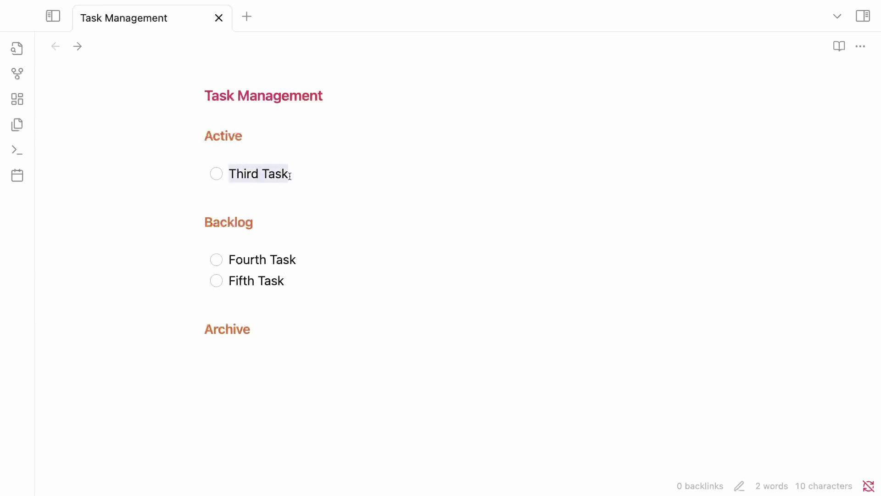
{"action": "left_click", "coordinate": [309, 193]}
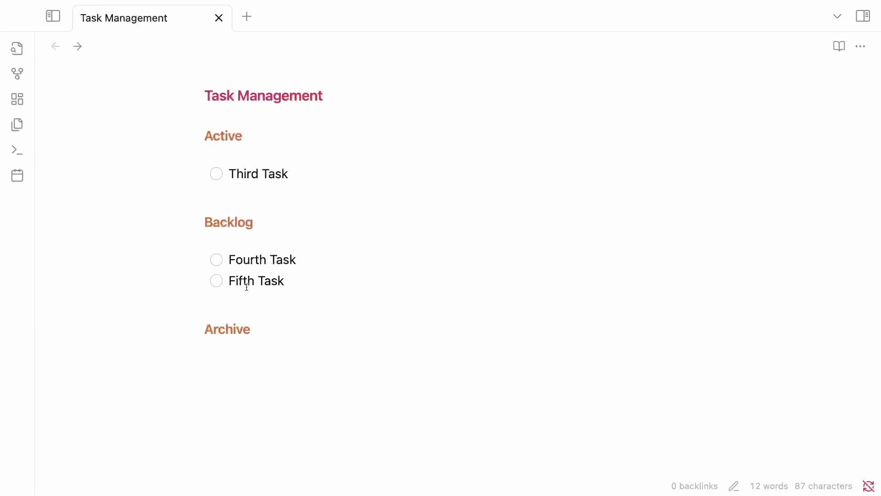
{"action": "left_click", "coordinate": [310, 282]}
{"action": "left_click", "coordinate": [217, 174]}
Drag Fourth Task back under Third Task in Active and delete the leftover blank line.
{"action": "left_click_drag", "start_coordinate": [296, 260], "coordinate": [170, 258]}
{"action": "left_click_drag", "start_coordinate": [256, 258], "coordinate": [263, 195]}
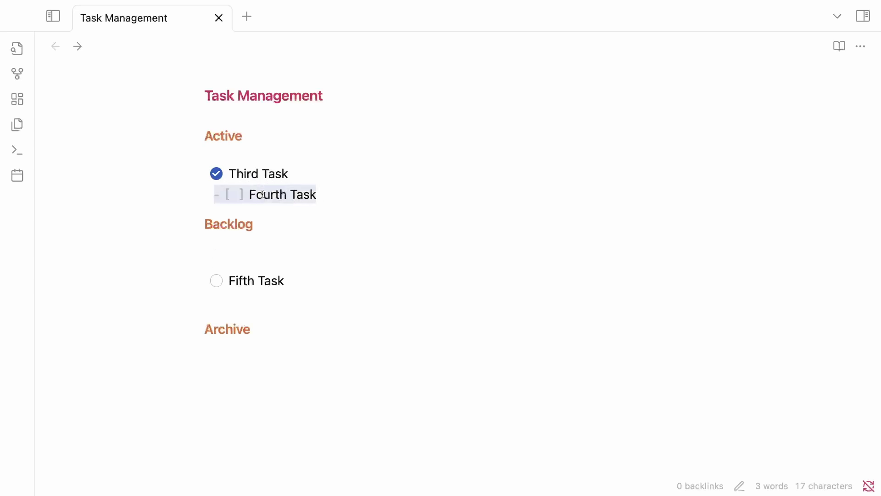
{"action": "key", "text": "Down"}
{"action": "key", "text": "Delete"}
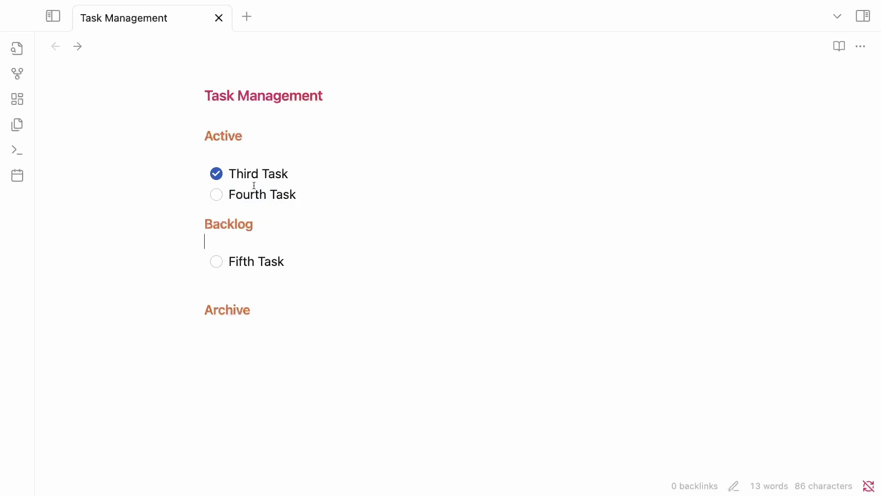
Add 'Take out the trash', 'Mow the lawn' and 'Complete report' as tasks after Fifth Task.
{"action": "left_click", "coordinate": [319, 268]}
{"action": "key", "text": "Return"}
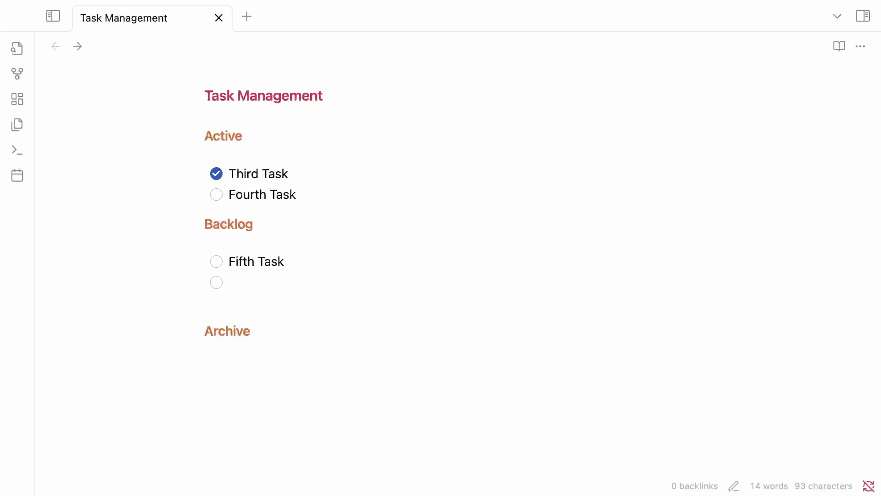
{"action": "type", "text": "Take out t"}
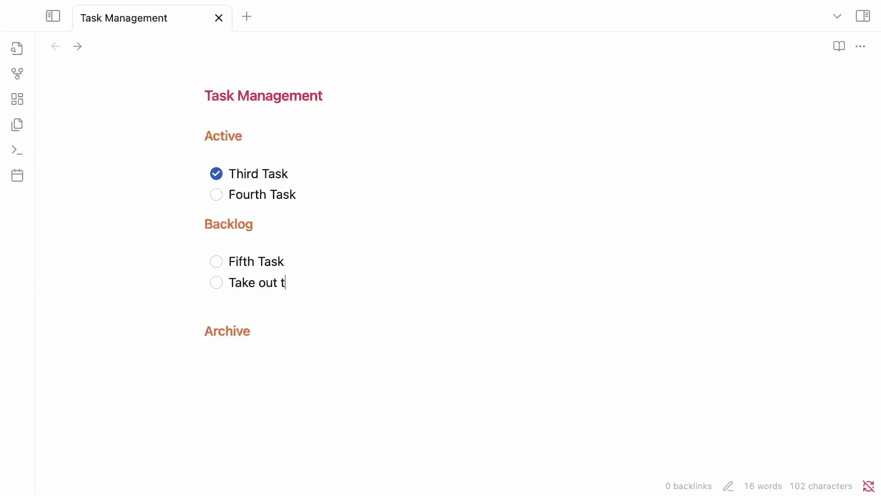
{"action": "type", "text": "he trash"}
{"action": "key", "text": "Return"}
{"action": "type", "text": "Mo"}
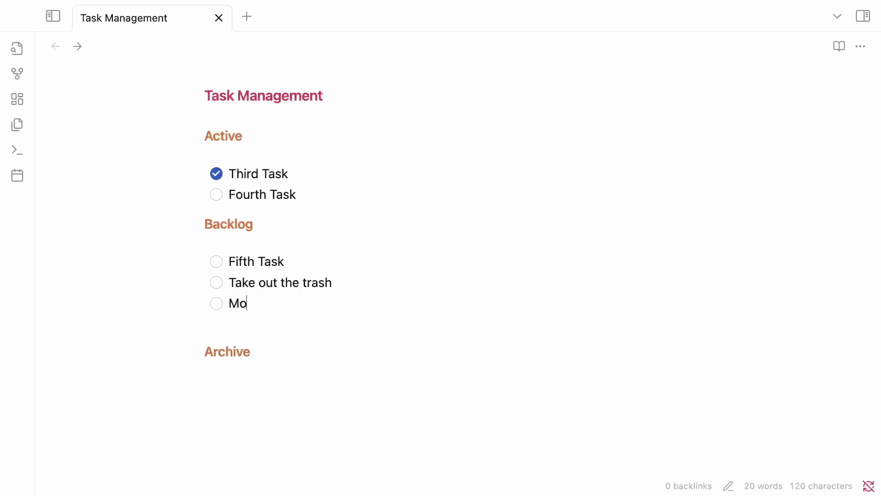
{"action": "type", "text": "w the lawn"}
{"action": "key", "text": "Return"}
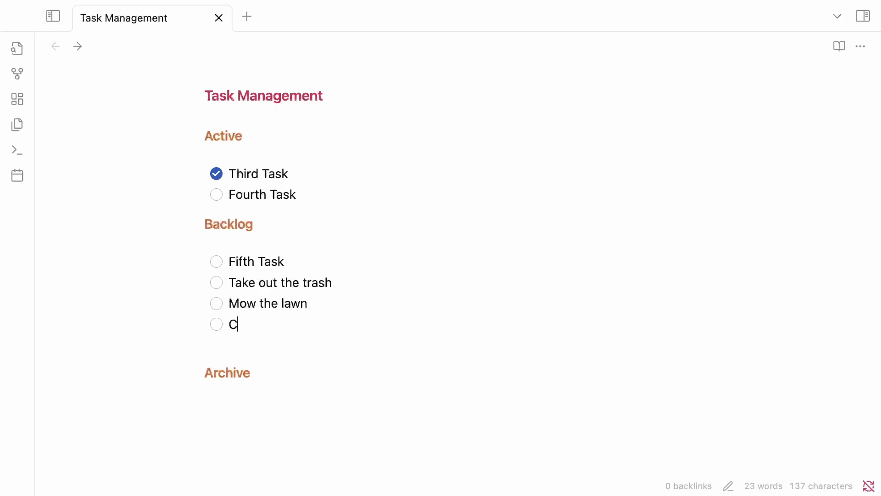
{"action": "type", "text": "omplete report"}
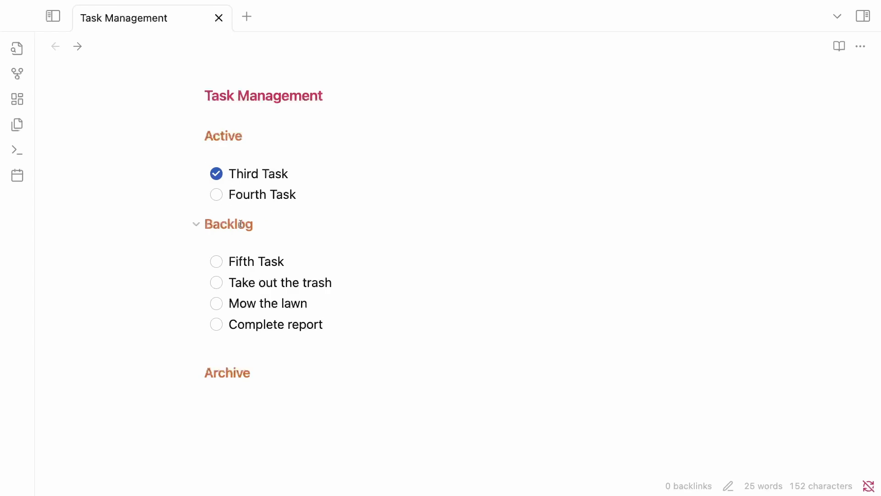
Tick Fourth Task and move Third and Fourth Task under the Archive heading.
{"action": "left_click", "coordinate": [216, 195]}
{"action": "left_click_drag", "start_coordinate": [310, 194], "coordinate": [151, 175]}
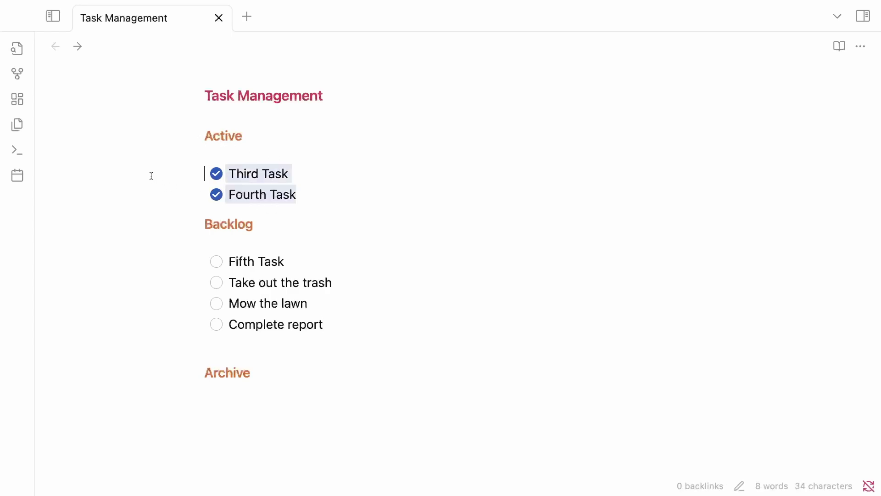
{"action": "left_click_drag", "start_coordinate": [271, 173], "coordinate": [276, 419]}
{"action": "left_click", "coordinate": [255, 351]}
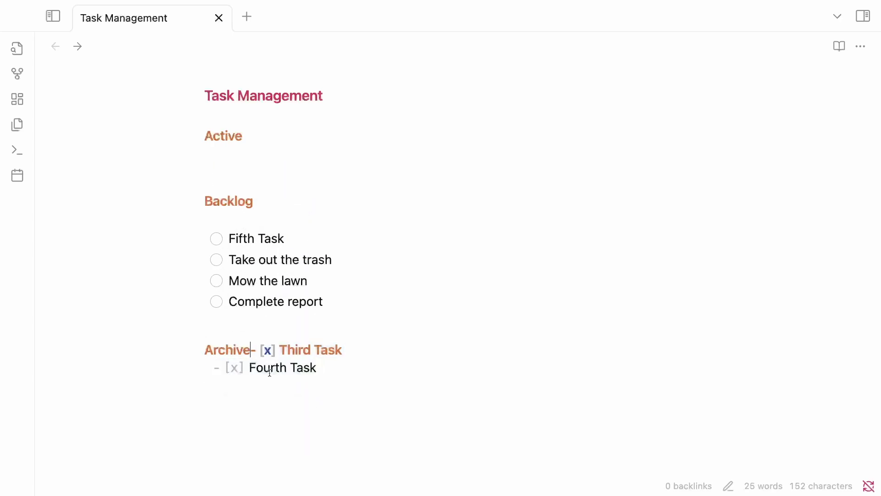
{"action": "key", "text": "Return"}
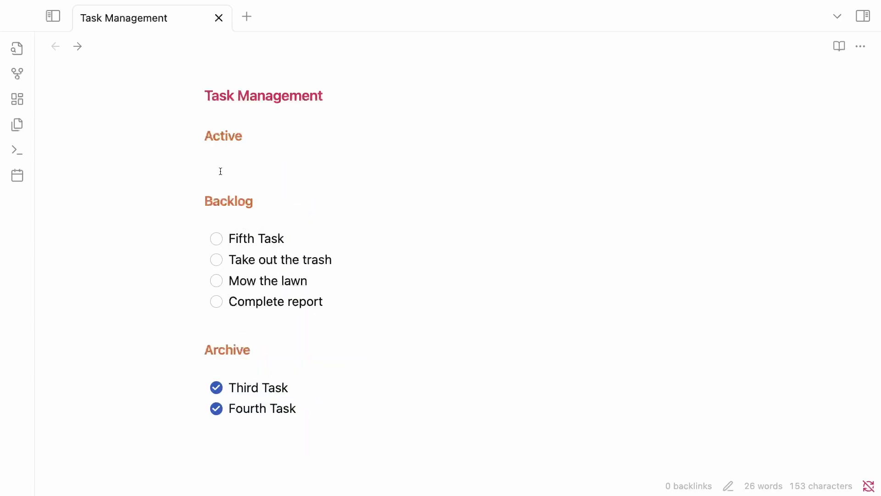
Cut the 'Take out the trash' line out of Backlog.
{"action": "left_click", "coordinate": [221, 171]}
{"action": "left_click_drag", "start_coordinate": [347, 259], "coordinate": [79, 254]}
{"action": "key", "text": "ctrl+x"}
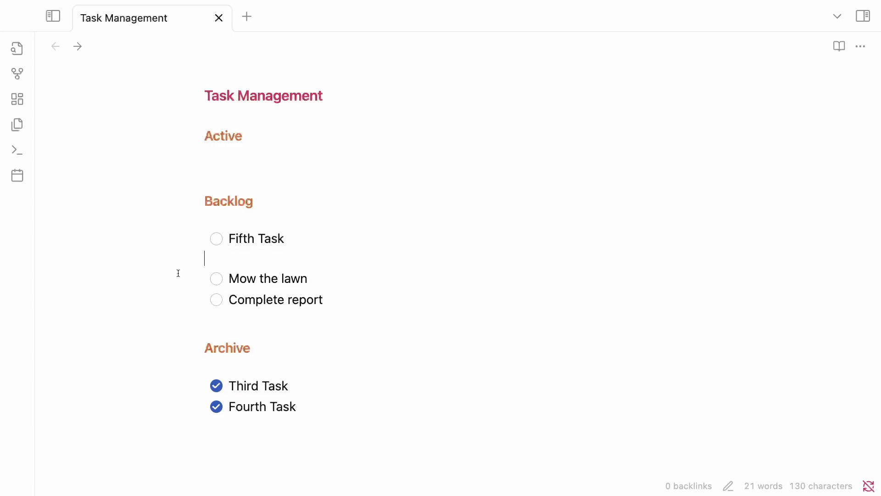
Paste 'Take out the trash' under the Active heading.
{"action": "key", "text": "BackSpace"}
{"action": "left_click", "coordinate": [204, 171]}
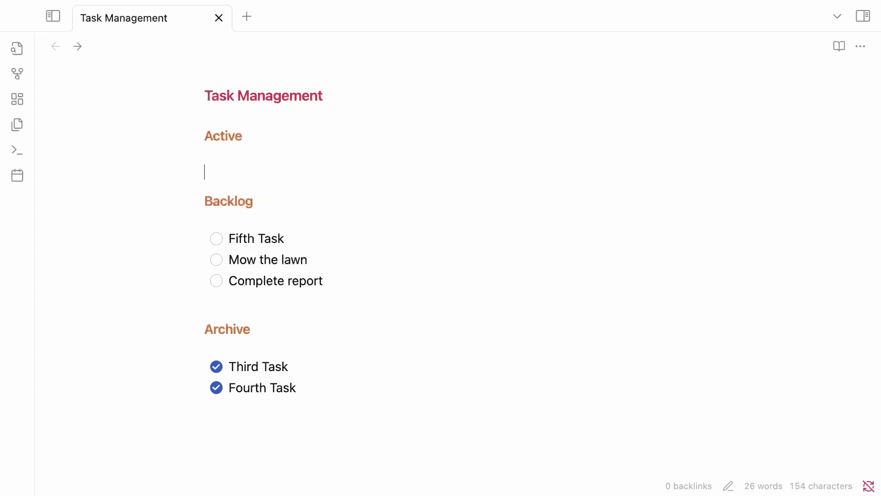
{"action": "key", "text": "ctrl+v"}
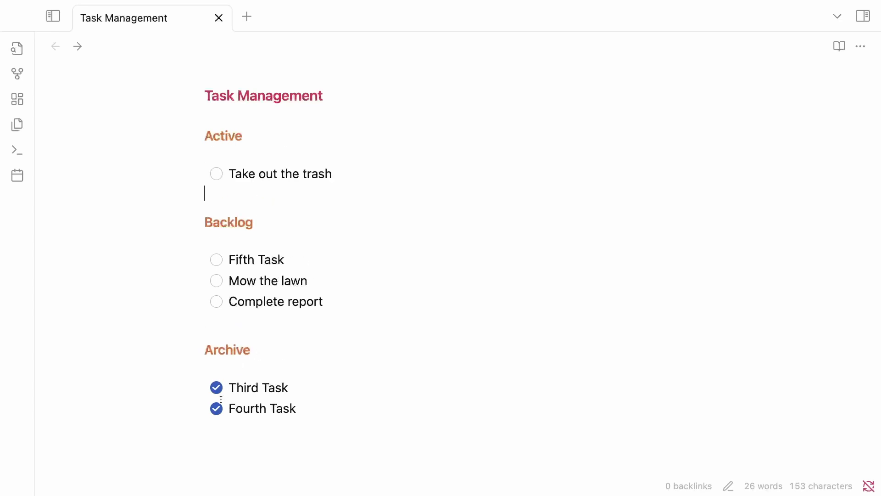
Collapse the Archive and Backlog sections.
{"action": "mouse_move", "coordinate": [195, 351]}
{"action": "left_click", "coordinate": [196, 350]}
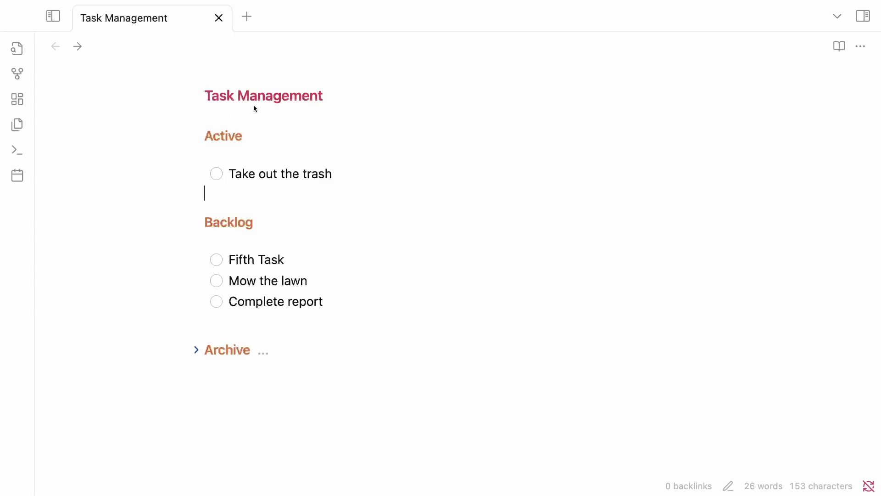
{"action": "left_click", "coordinate": [196, 223]}
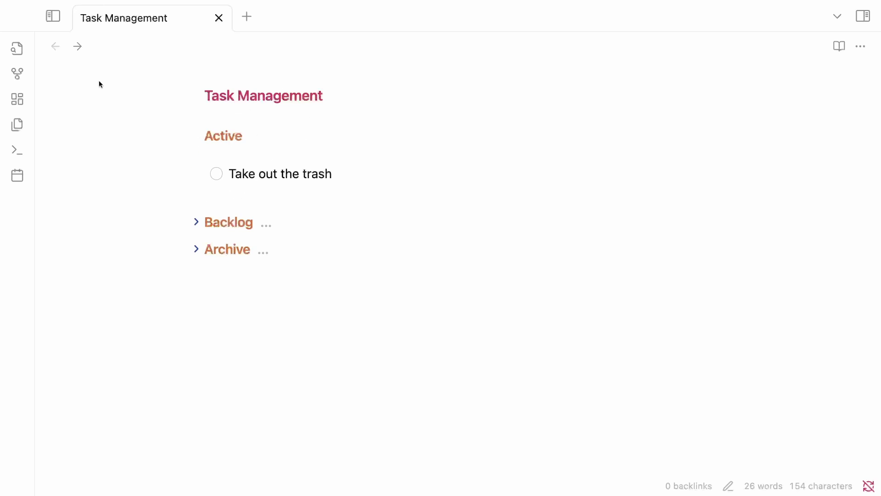
Find 'Tasks' in the community plugin browser and install it.
{"action": "left_click", "coordinate": [52, 16]}
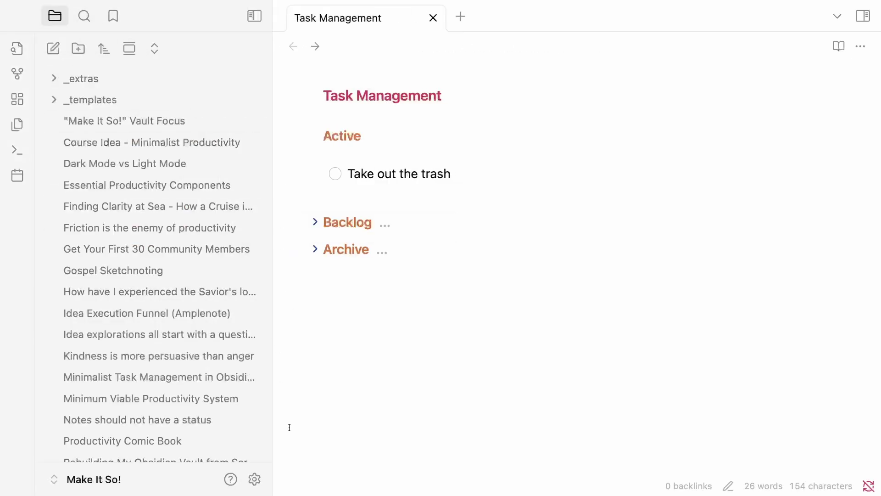
{"action": "left_click", "coordinate": [254, 479]}
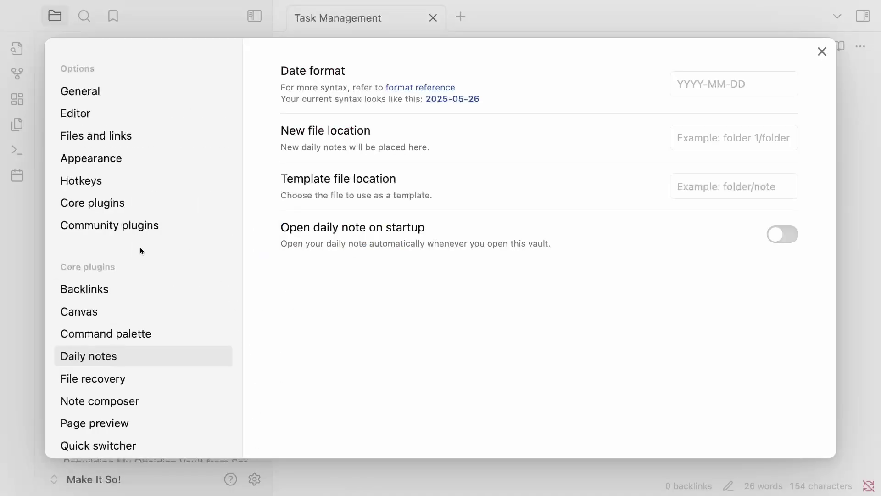
{"action": "left_click", "coordinate": [125, 227]}
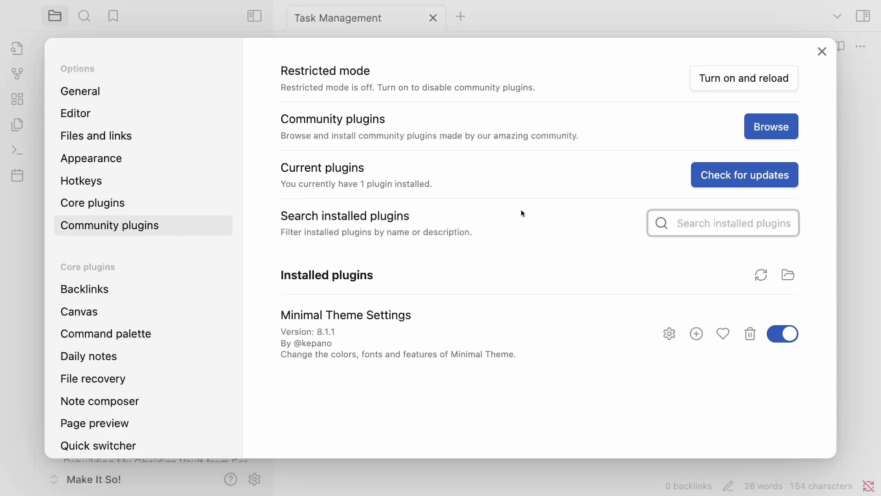
{"action": "left_click", "coordinate": [771, 127]}
{"action": "type", "text": "Tasksk"}
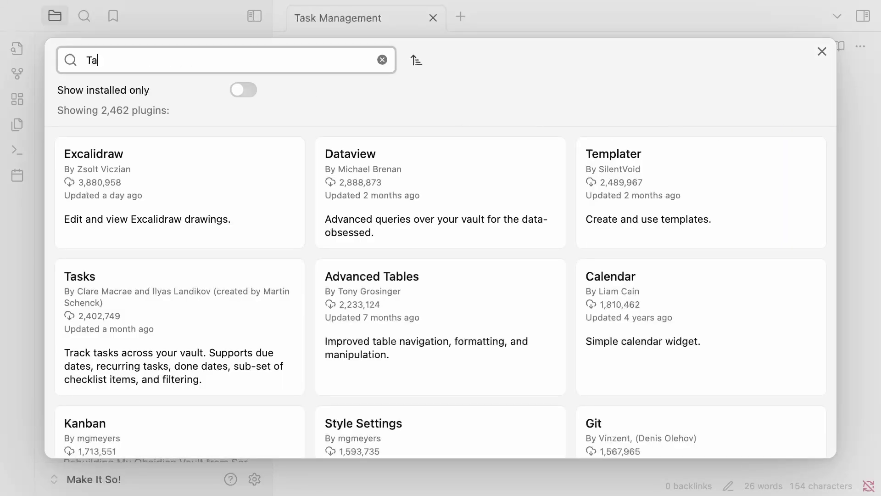
{"action": "key", "text": "BackSpace"}
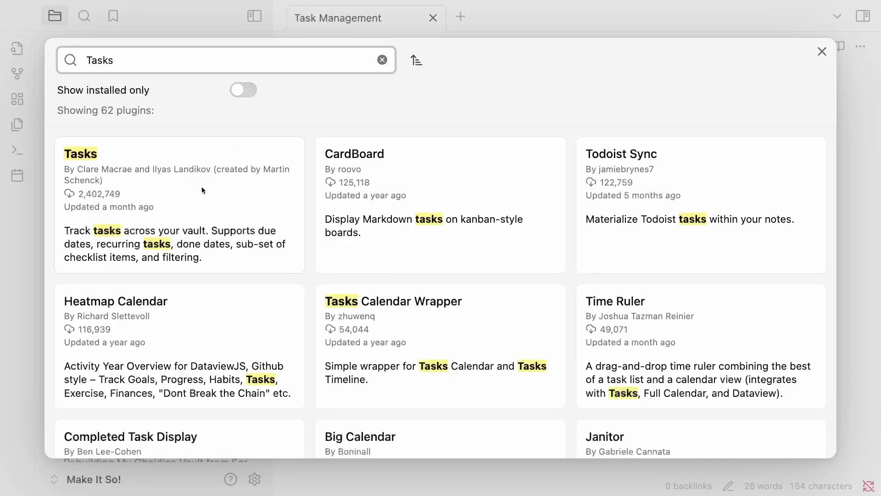
{"action": "left_click", "coordinate": [168, 208]}
{"action": "left_click", "coordinate": [344, 279]}
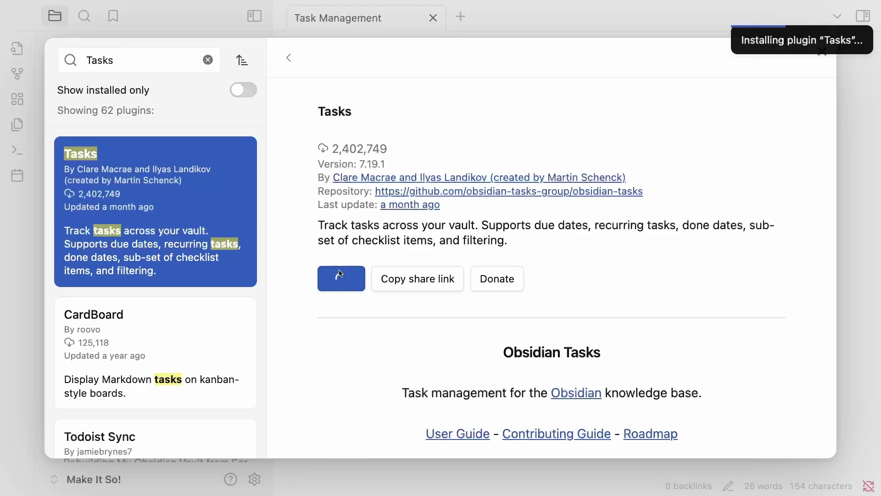
{"action": "left_click", "coordinate": [345, 279]}
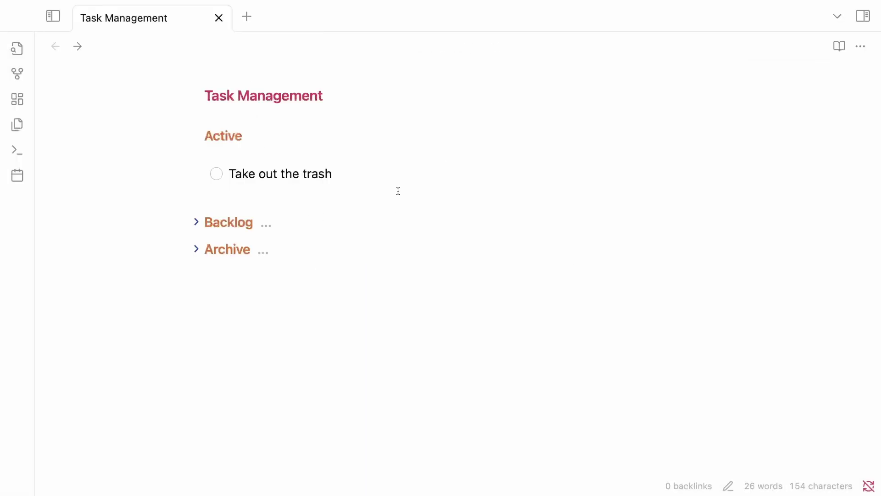
Create a new note titled Project with a first task, Step 1.
{"action": "key", "text": "ctrl+n"}
{"action": "type", "text": "Project"}
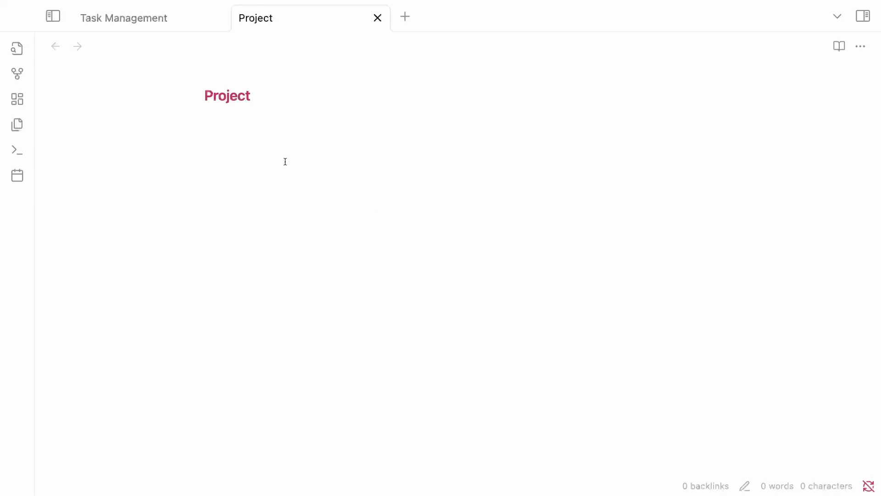
{"action": "key", "text": "Return"}
{"action": "type", "text": "- [ ] "}
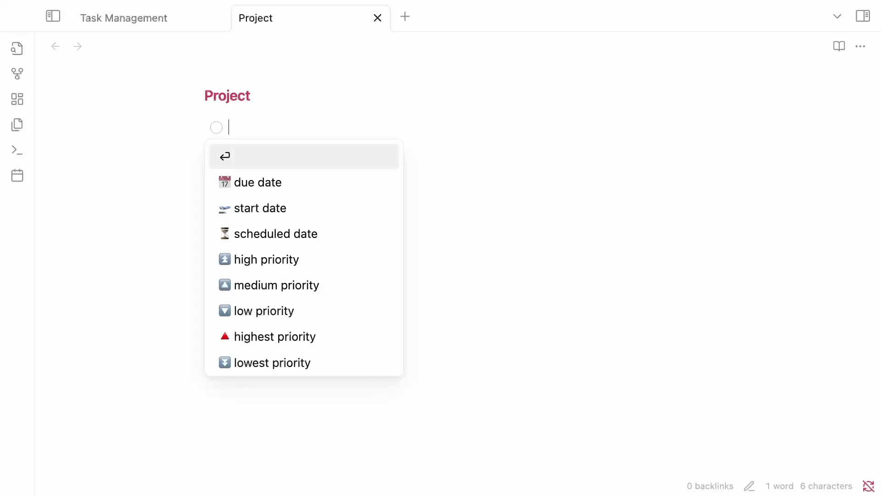
{"action": "type", "text": "Step 1"}
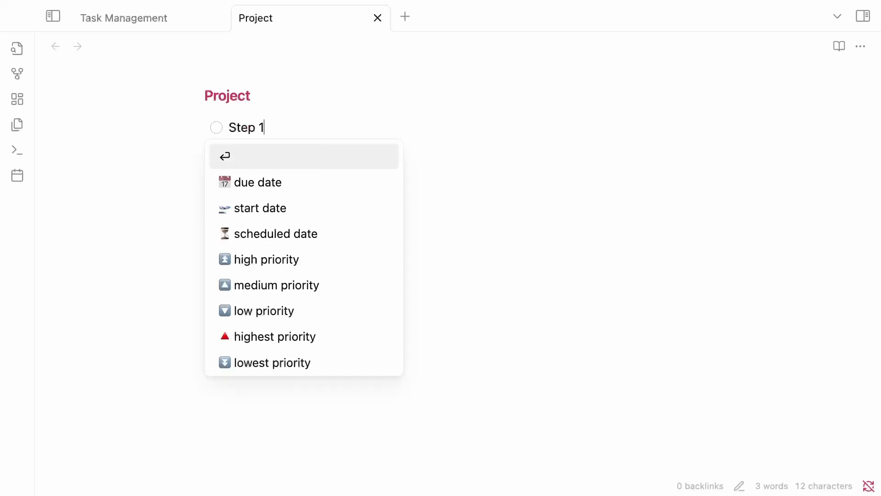
Add the tasks Step 2, Step 3 and Step 4 below Step 1.
{"action": "key", "text": "Return"}
{"action": "type", "text": "Step 2"}
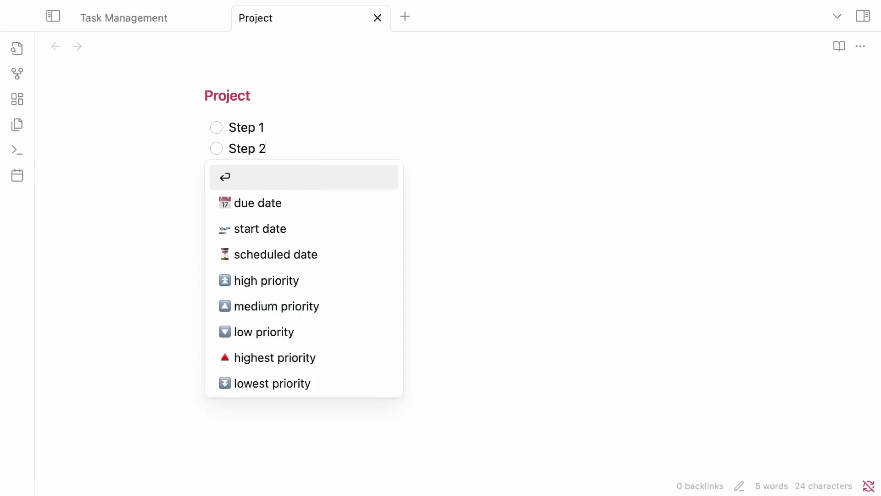
{"action": "key", "text": "Return"}
{"action": "type", "text": "Step 3"}
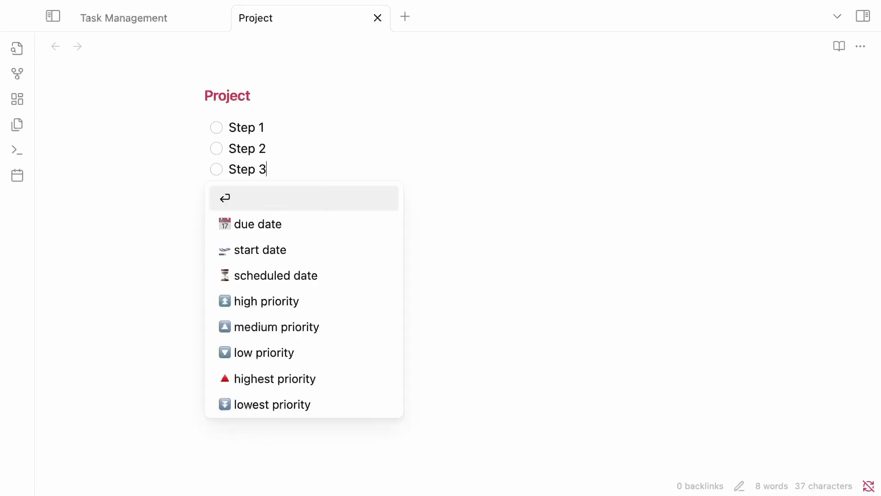
{"action": "key", "text": "Return"}
{"action": "type", "text": "Step 4"}
{"action": "key", "text": "Escape"}
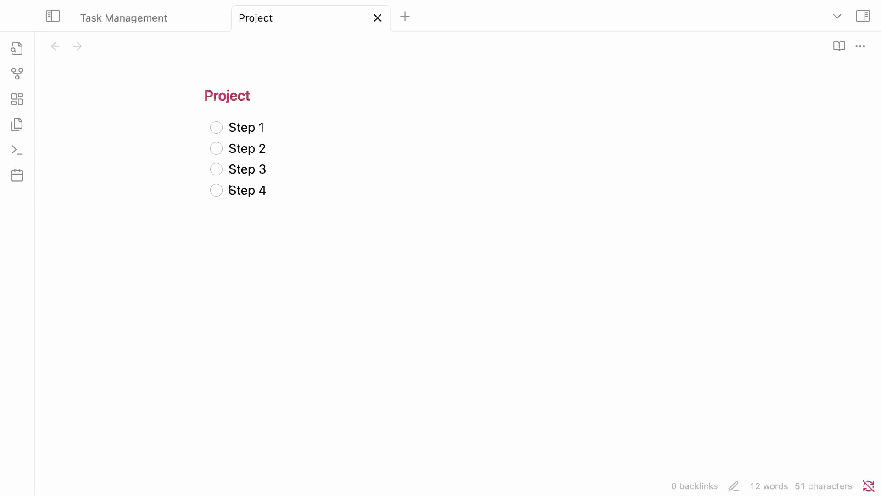
Delete the 'Take out the trash' task from the Task Management note.
{"action": "left_click", "coordinate": [146, 21]}
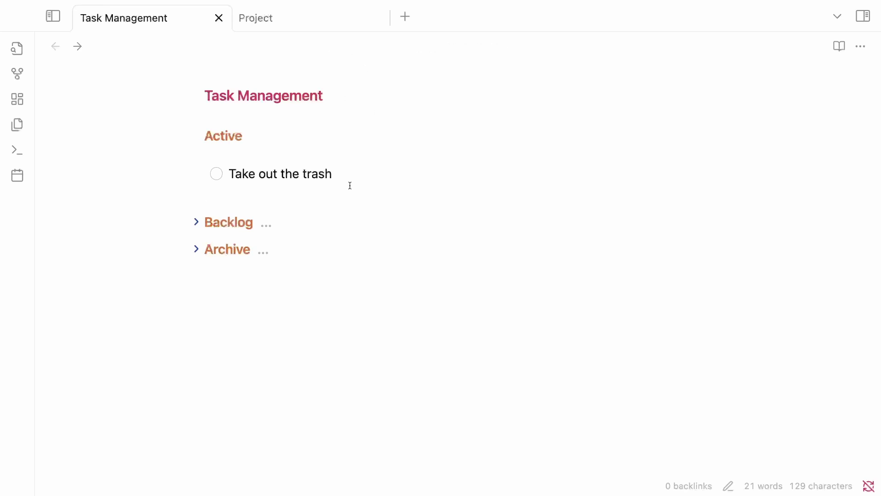
{"action": "left_click_drag", "start_coordinate": [348, 177], "coordinate": [115, 171]}
{"action": "key", "text": "BackSpace"}
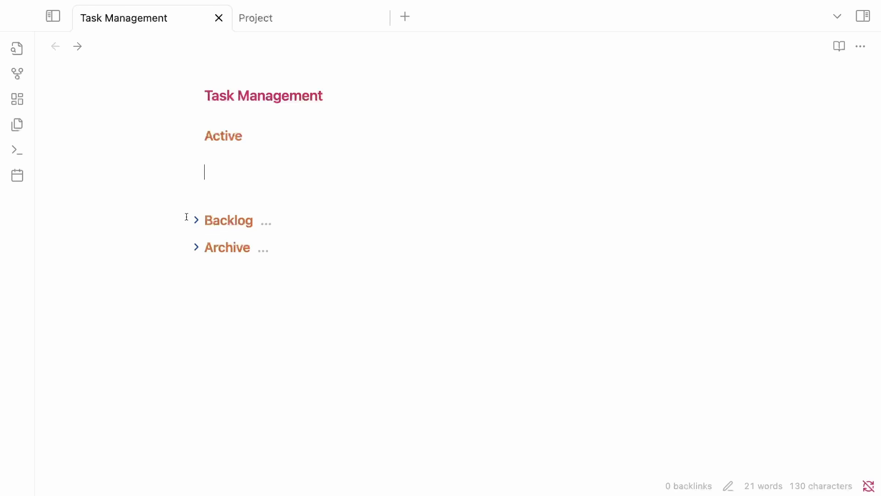
Add a tasks query block filtering 'not done' under Active.
{"action": "type", "text": "```"}
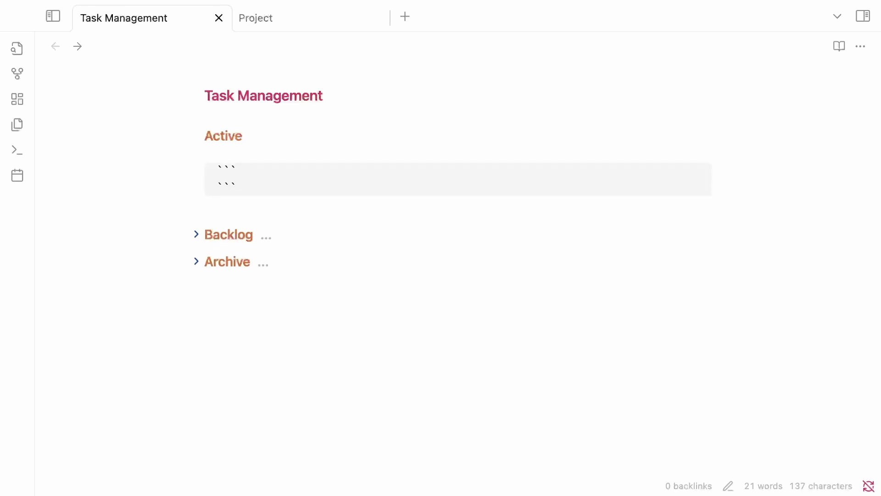
{"action": "type", "text": "tasks"}
{"action": "key", "text": "Return"}
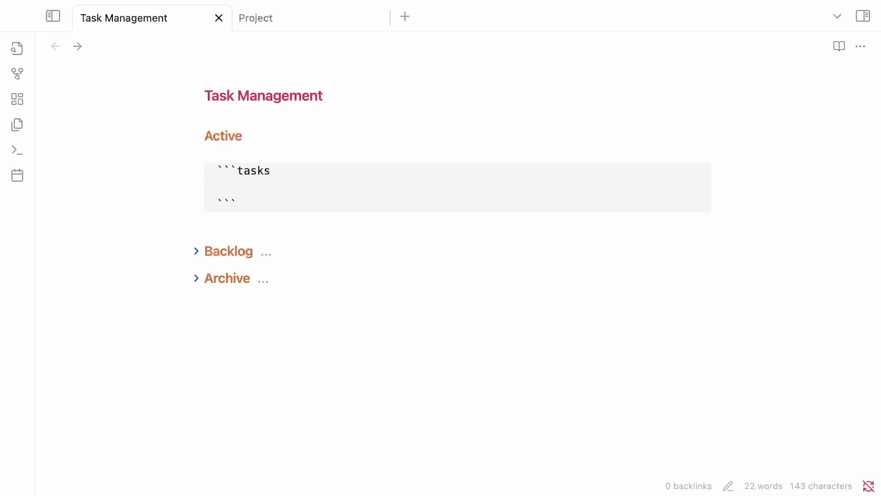
{"action": "type", "text": "not done"}
{"action": "key", "text": "BackSpace"}
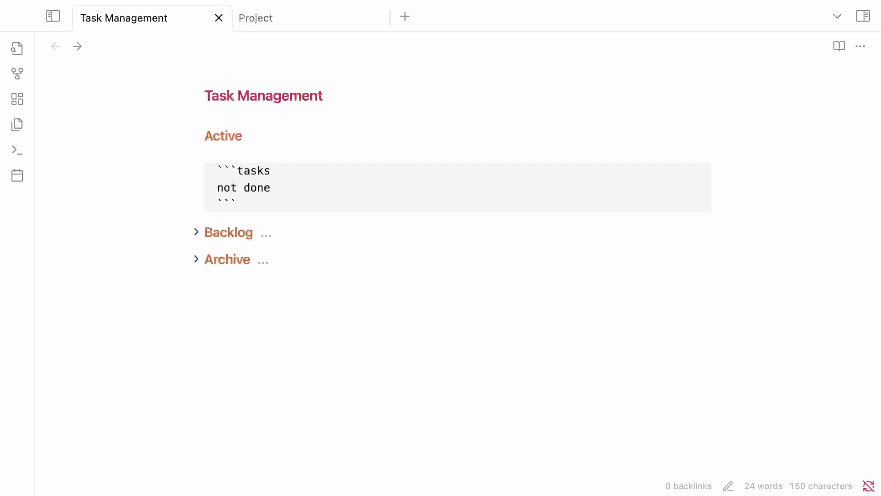
{"action": "key", "text": "Return"}
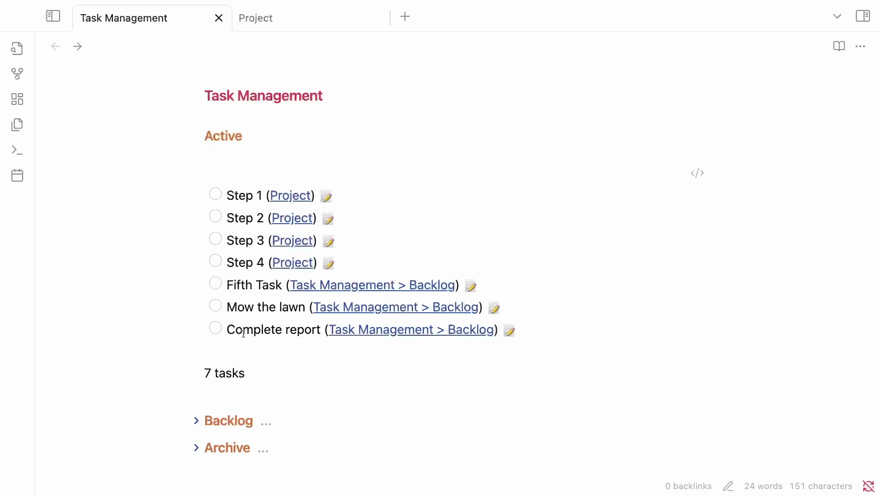
Expand the Backlog section and look over its tasks.
{"action": "left_click", "coordinate": [197, 421]}
{"action": "scroll", "coordinate": [197, 420], "scroll_direction": "down", "scroll_amount": 3}
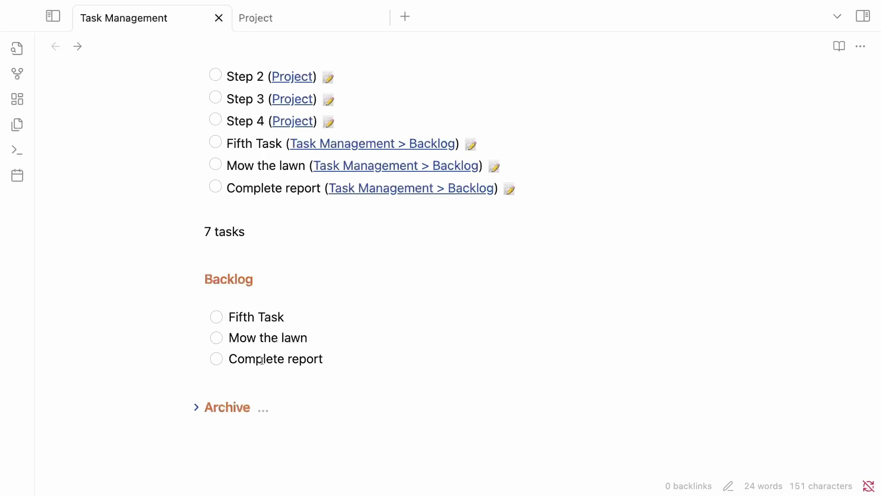
{"action": "scroll", "coordinate": [230, 319], "scroll_direction": "up", "scroll_amount": 3}
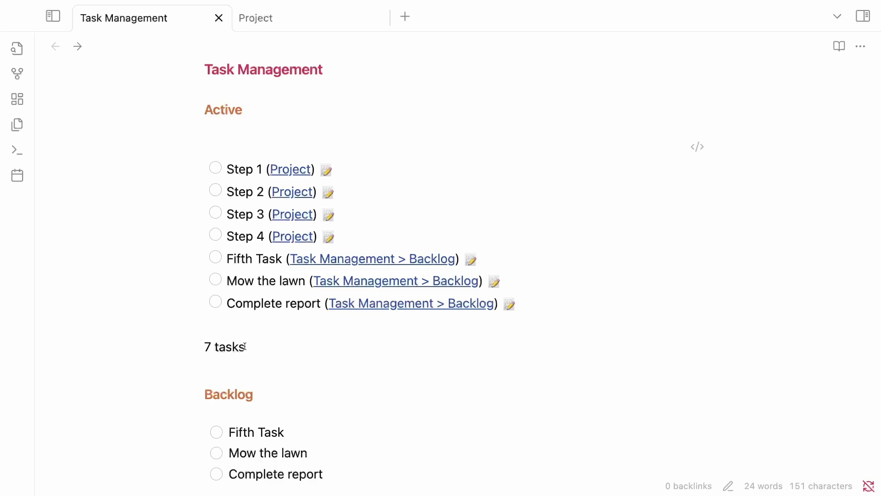
Tag Step 1 in the Project note with #active.
{"action": "left_click", "coordinate": [305, 14]}
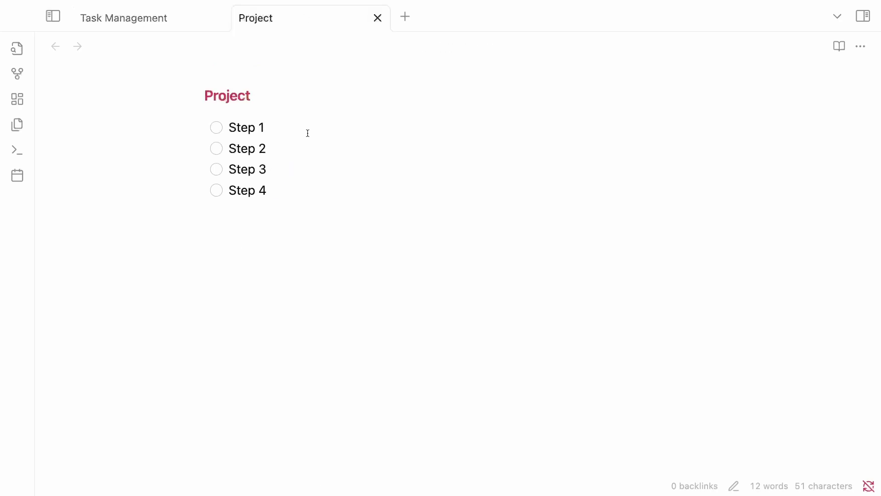
{"action": "left_click", "coordinate": [308, 133]}
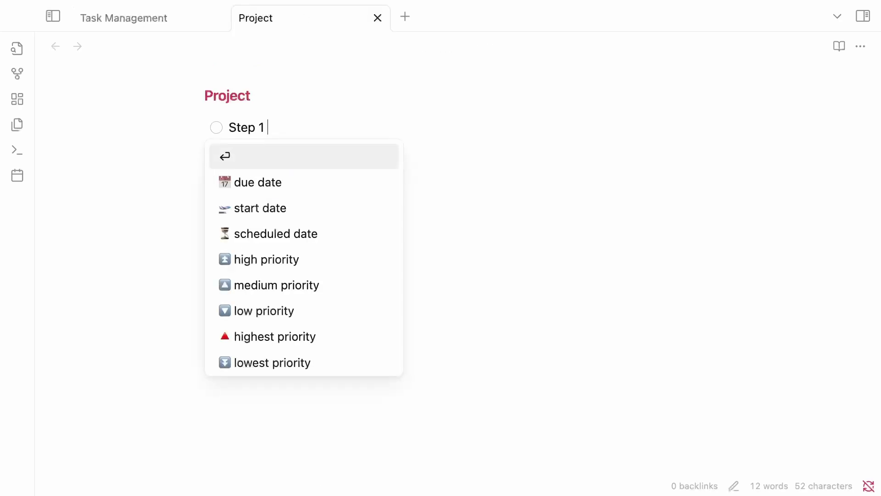
{"action": "type", "text": "#active"}
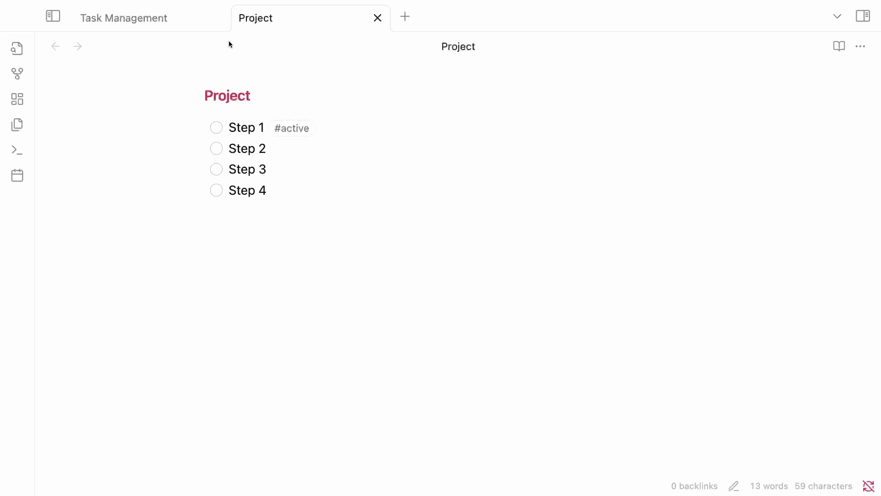
Add a 'tags include #active' filter line to the Active tasks query.
{"action": "left_click", "coordinate": [167, 18]}
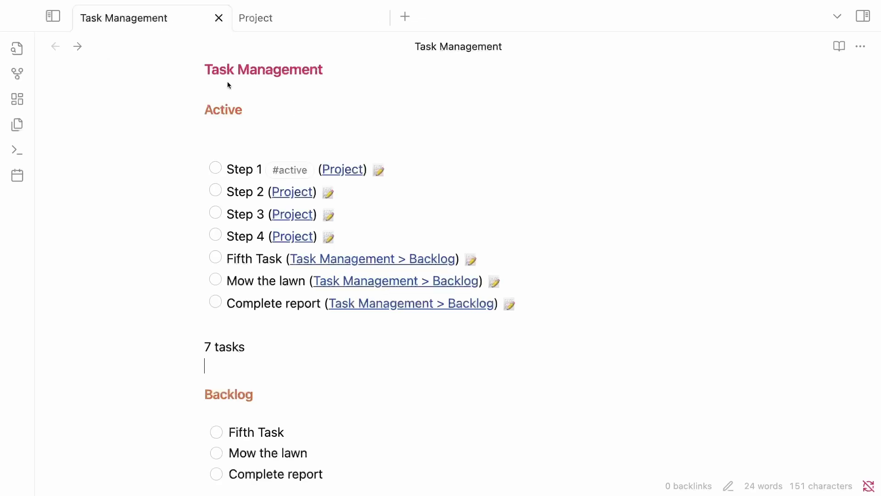
{"action": "left_click", "coordinate": [239, 147]}
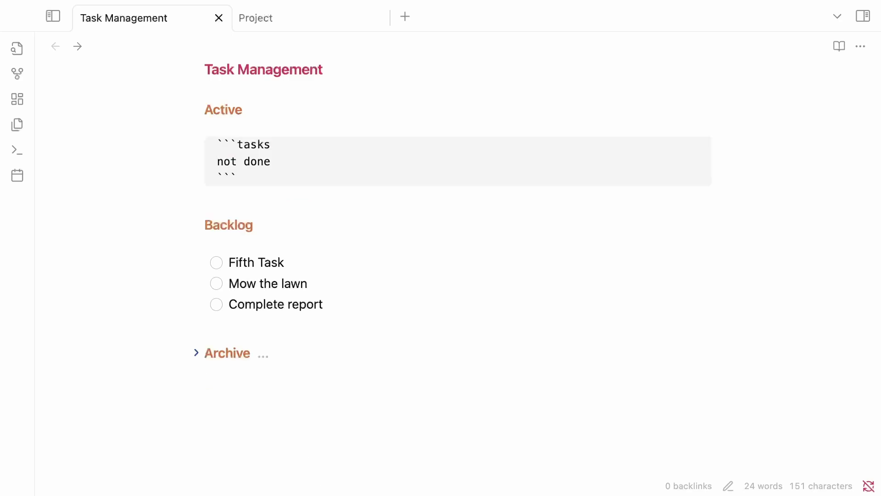
{"action": "key", "text": "Return"}
{"action": "type", "text": "tasg"}
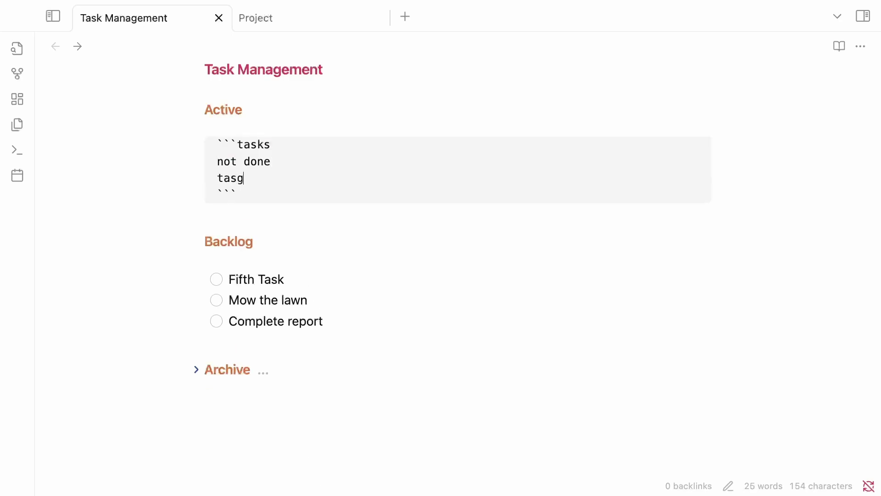
{"action": "key", "text": "BackSpace"}
{"action": "key", "text": "BackSpace"}
{"action": "type", "text": "gs include"}
{"action": "key", "text": "BackSpace"}
{"action": "type", "text": "de #active"}
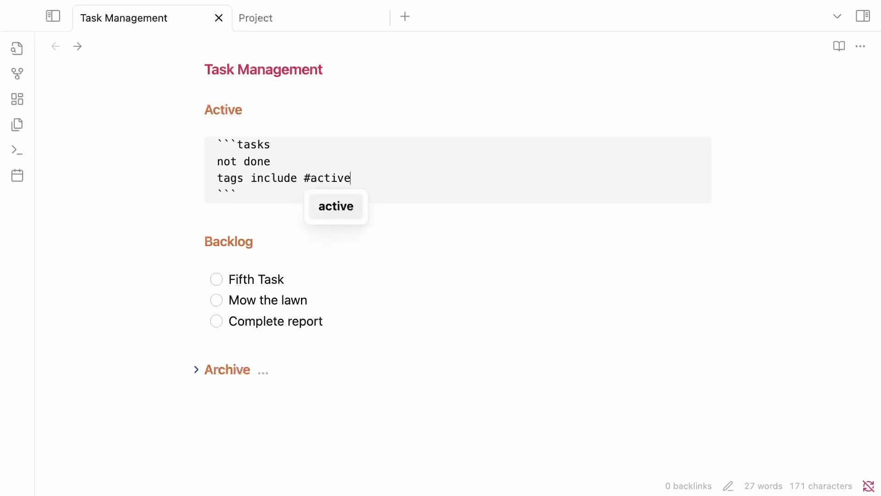
{"action": "key", "text": "Escape"}
{"action": "left_click", "coordinate": [244, 199]}
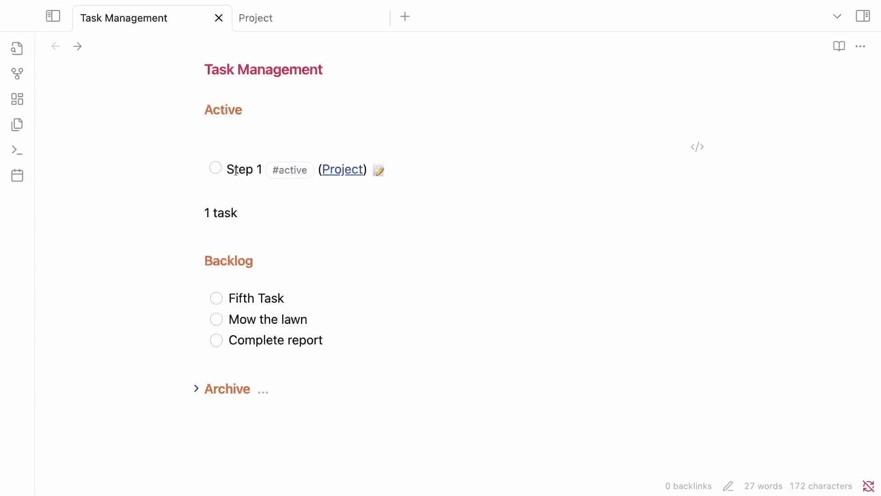
Mark Step 1 done and delete the Archive section with its finished tasks.
{"action": "left_click", "coordinate": [218, 171]}
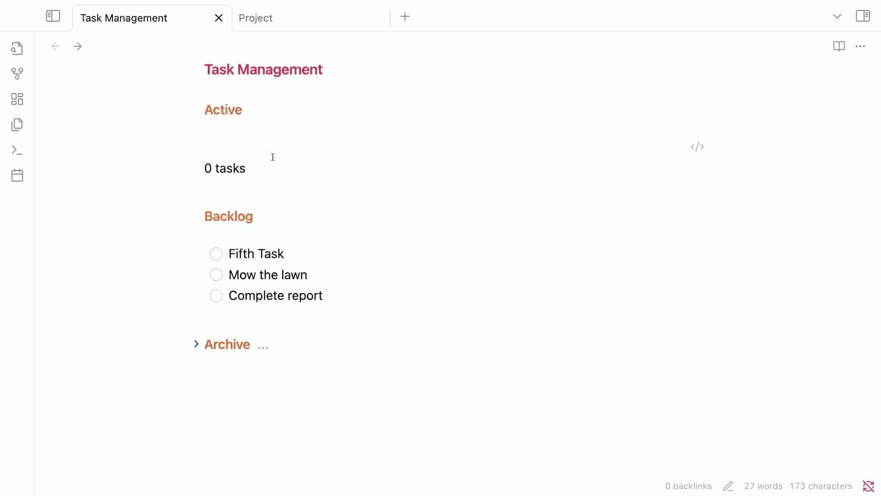
{"action": "left_click", "coordinate": [198, 345]}
{"action": "triple_click", "coordinate": [273, 346]}
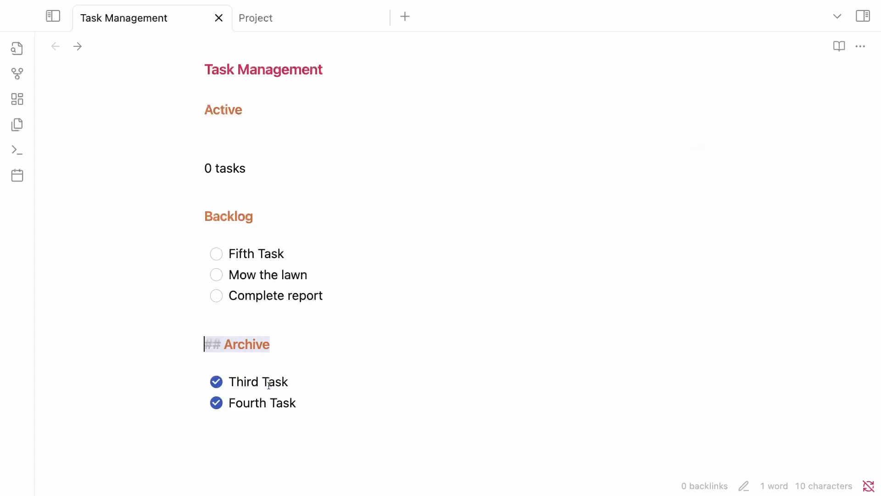
{"action": "key", "text": "BackSpace"}
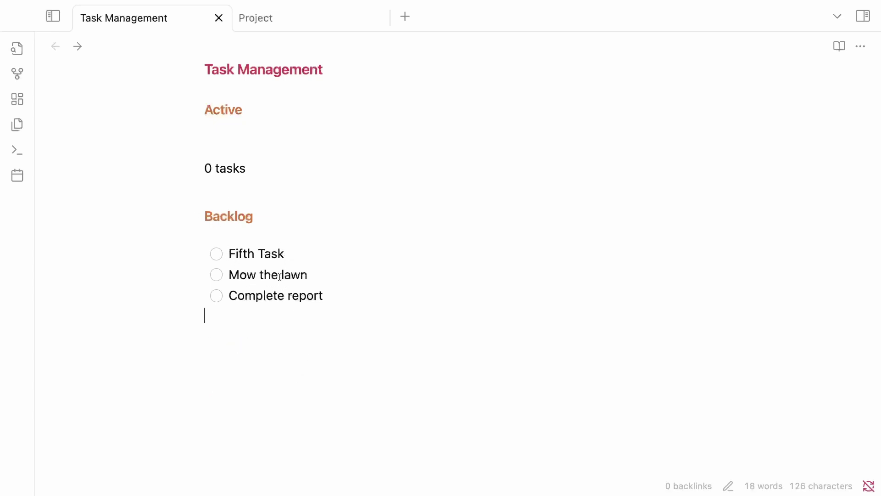
Move the three Backlog tasks into the 2025-05-26 daily note, then return to Task Management.
{"action": "left_click", "coordinate": [367, 308]}
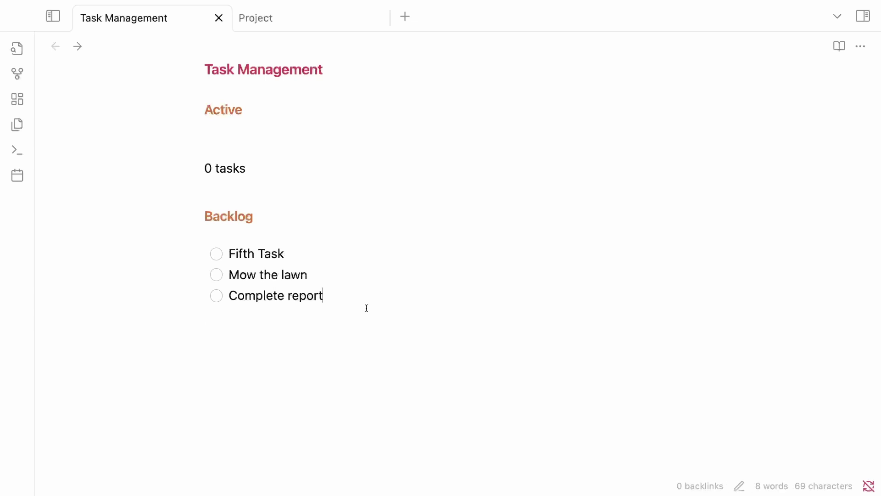
{"action": "left_click_drag", "start_coordinate": [367, 308], "coordinate": [106, 248]}
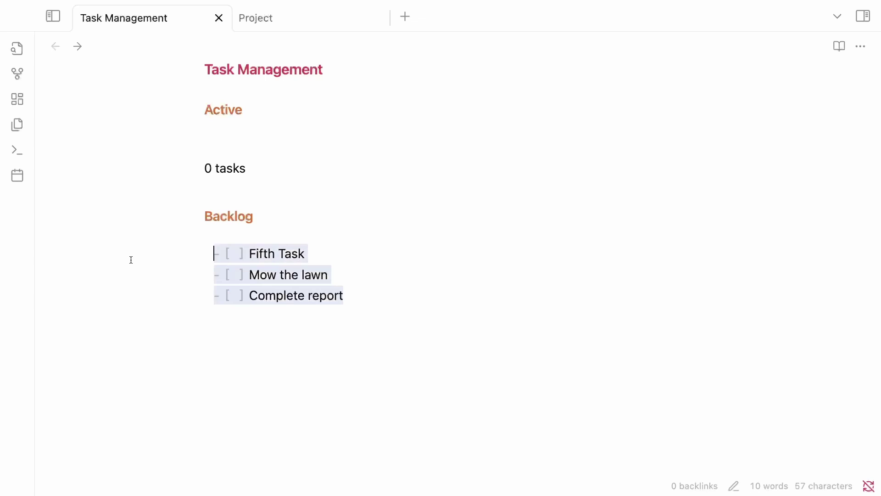
{"action": "key", "text": "BackSpace"}
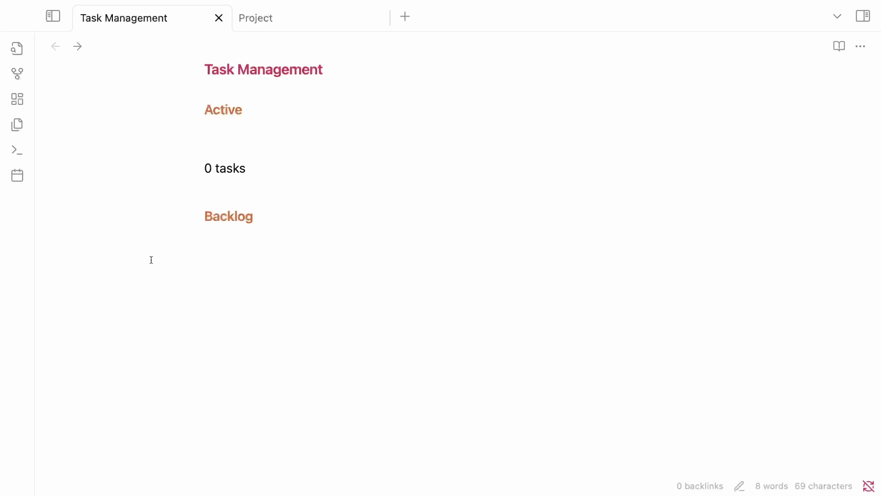
{"action": "key", "text": "alt+d"}
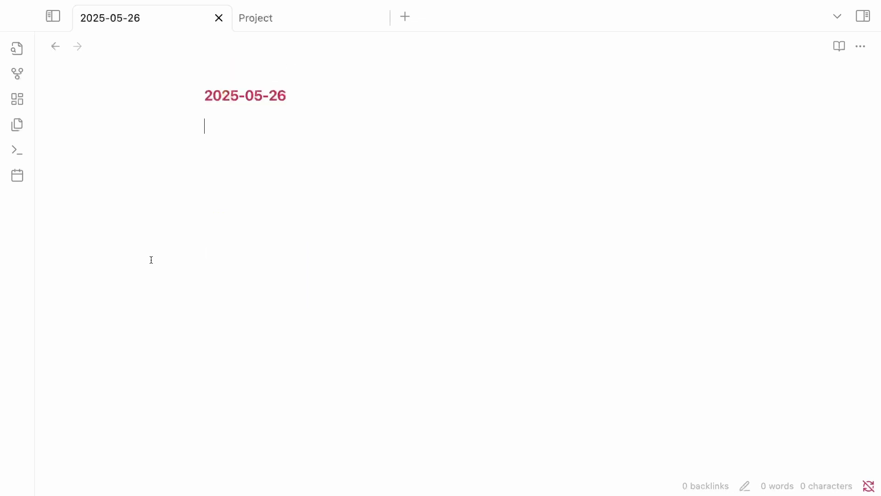
{"action": "type", "text": "Fifth Task Mow the lawn Complete report"}
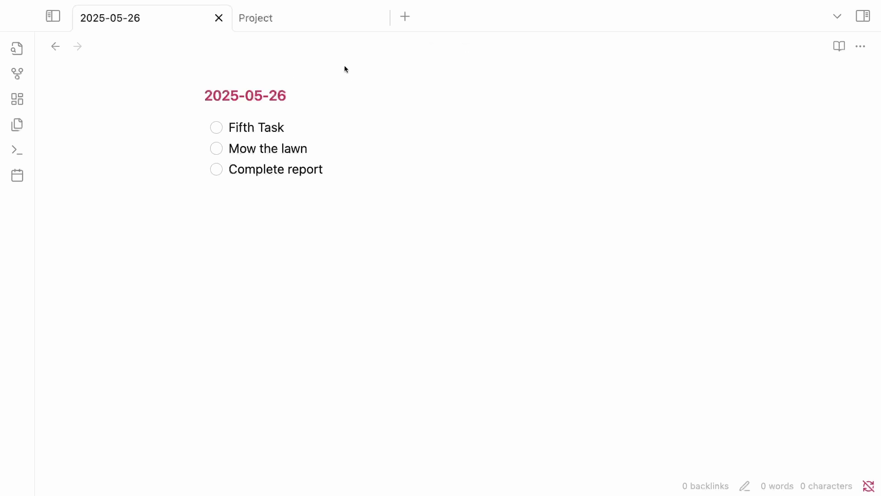
{"action": "key", "text": "ctrl+alt+Left"}
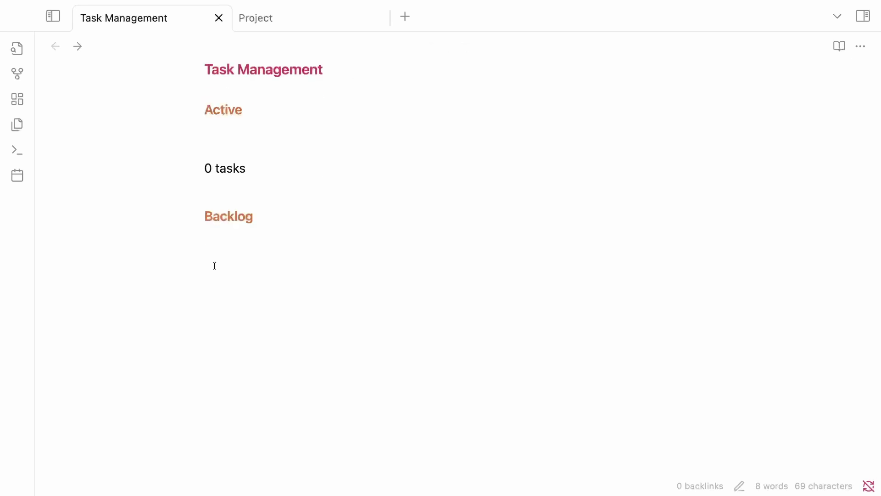
Add a tasks query with 'not done' and 'no tags' filters under Backlog.
{"action": "type", "text": "```tasks"}
{"action": "key", "text": "Return"}
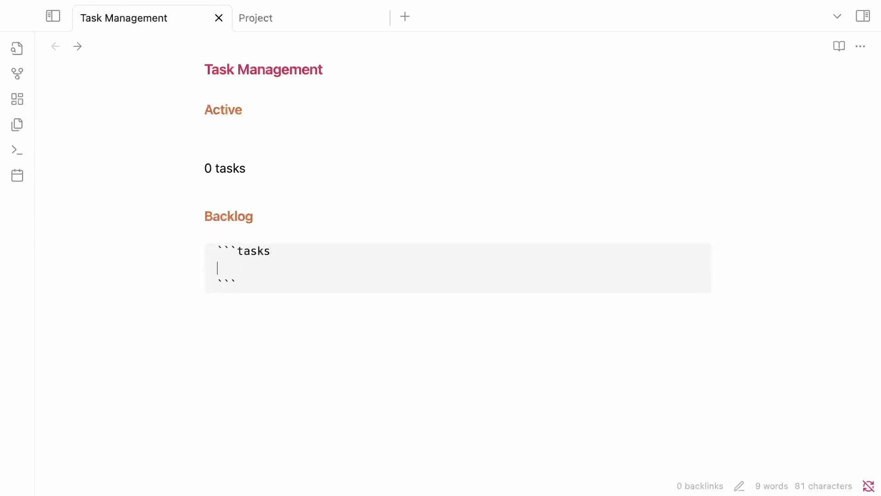
{"action": "type", "text": "note"}
{"action": "key", "text": "BackSpace"}
{"action": "type", "text": "done"}
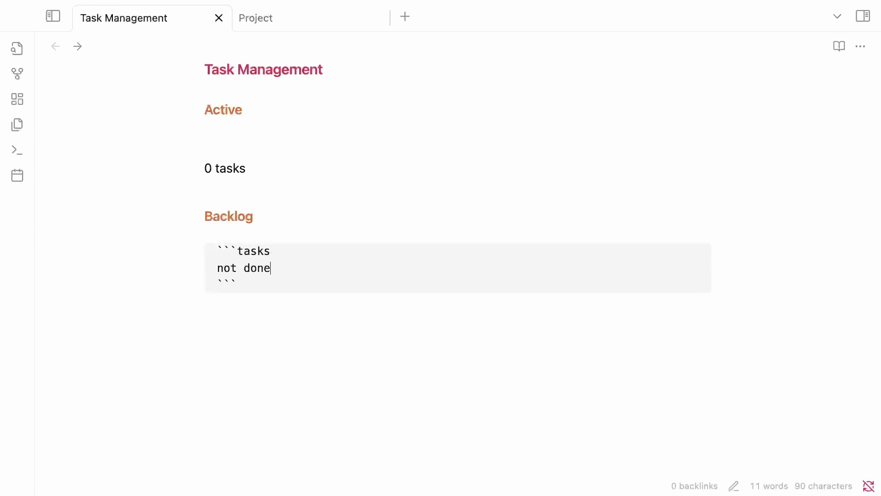
{"action": "key", "text": "Return"}
{"action": "type", "text": "no tags"}
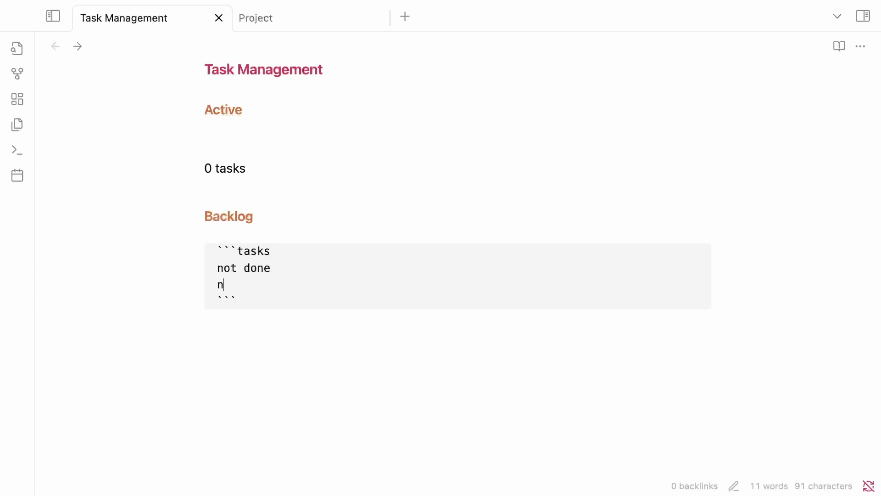
{"action": "key", "text": "Down"}
{"action": "key", "text": "Down"}
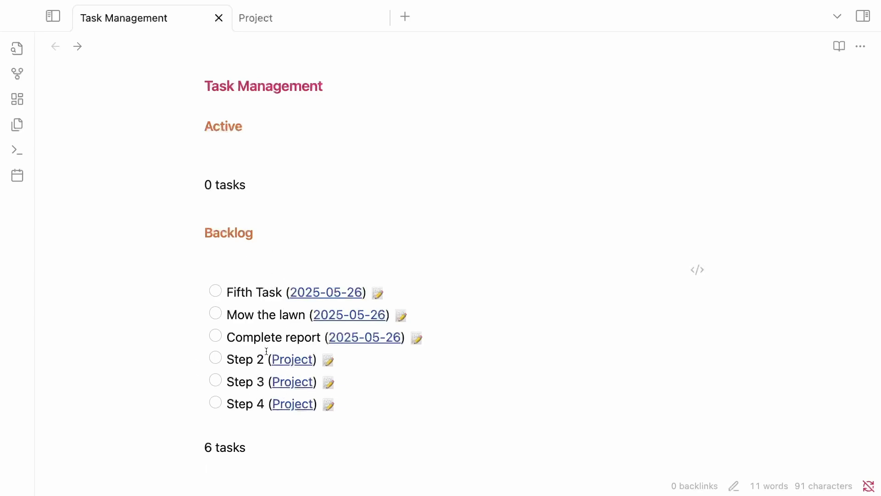
Add #active to Fifth Task's description in the task editor and apply it.
{"action": "left_click", "coordinate": [378, 294]}
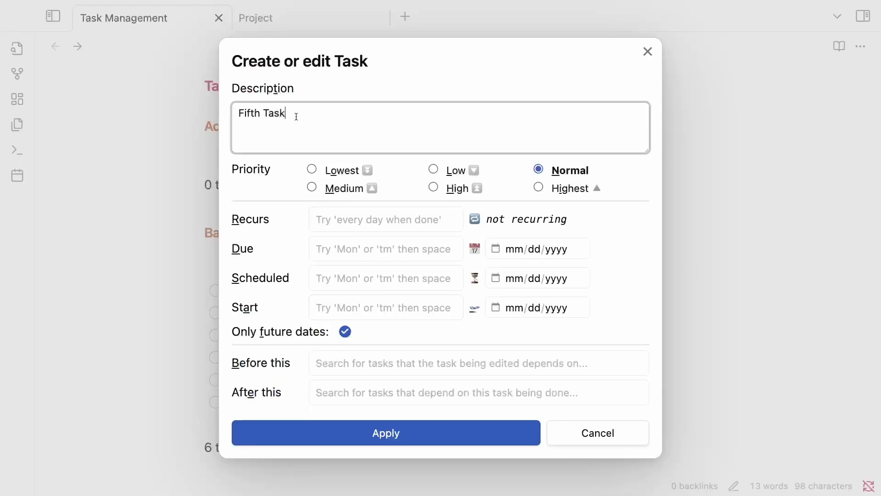
{"action": "type", "text": "#active"}
{"action": "left_click", "coordinate": [401, 433]}
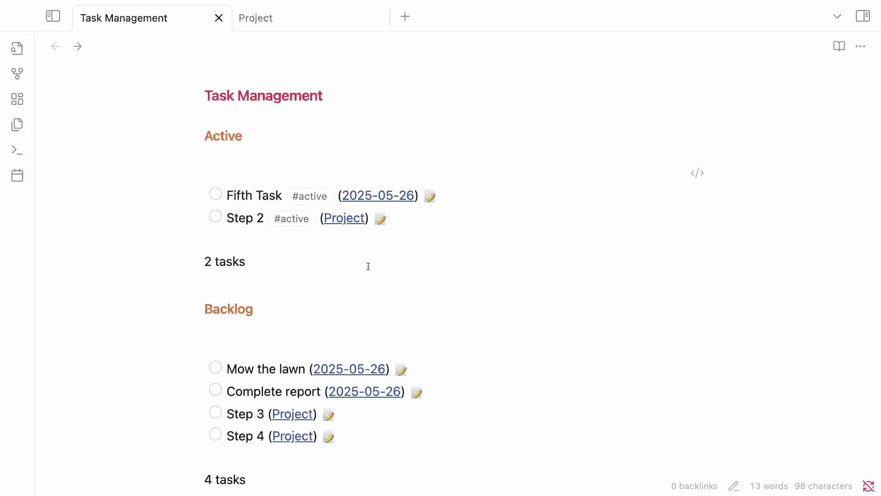
Open the Active query's source and place the caret after 'not done'.
{"action": "left_click", "coordinate": [242, 161]}
{"action": "key", "text": "Down"}
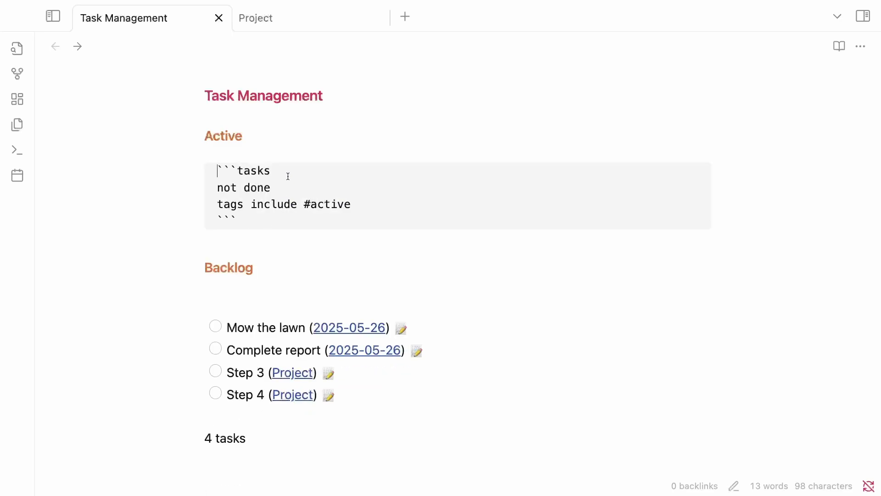
{"action": "left_click", "coordinate": [293, 193]}
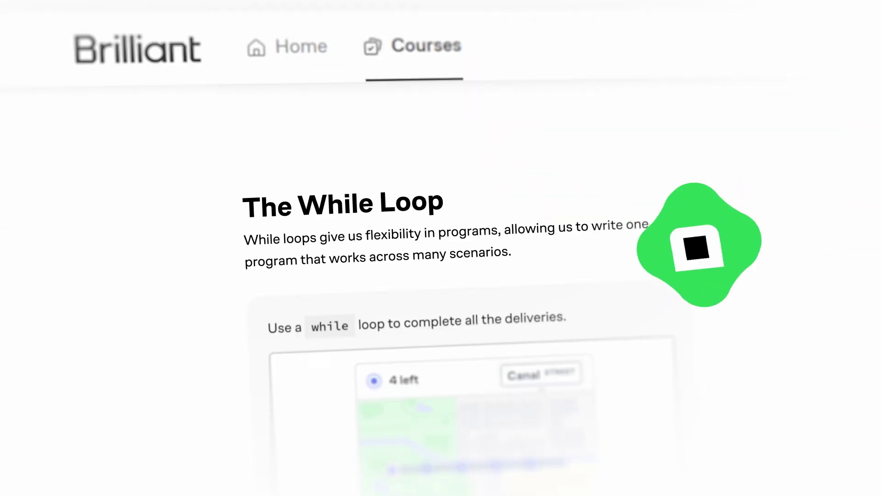
Set the loop condition to deliveries remain and answer the correlation question with -1.0.
{"action": "left_click", "coordinate": [335, 370]}
{"action": "left_click", "coordinate": [324, 409]}
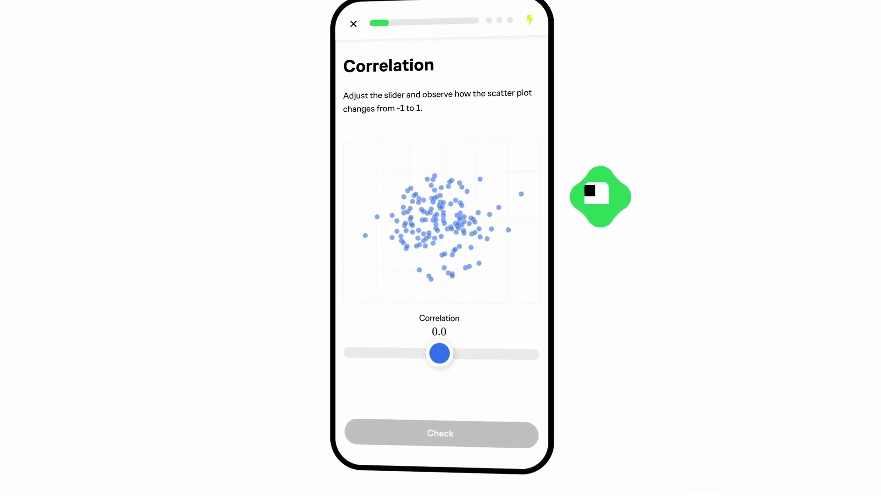
{"action": "left_click_drag", "start_coordinate": [440, 353], "coordinate": [354, 353]}
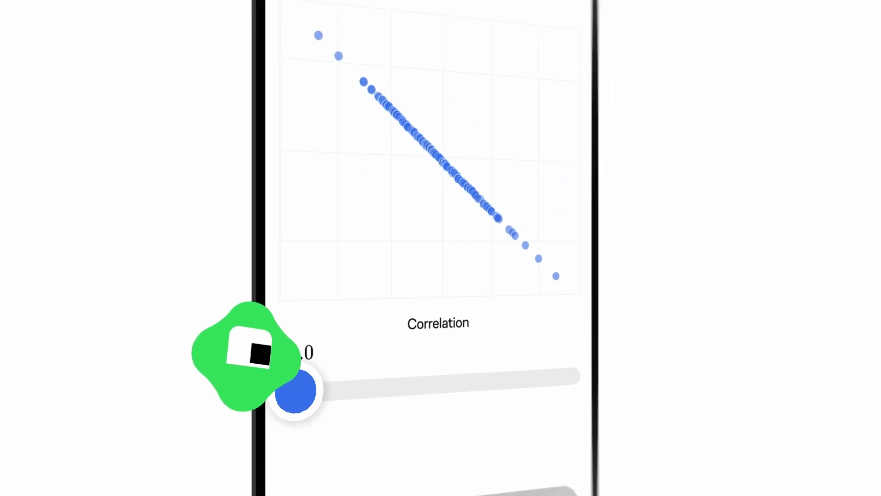
{"action": "left_click", "coordinate": [441, 315]}
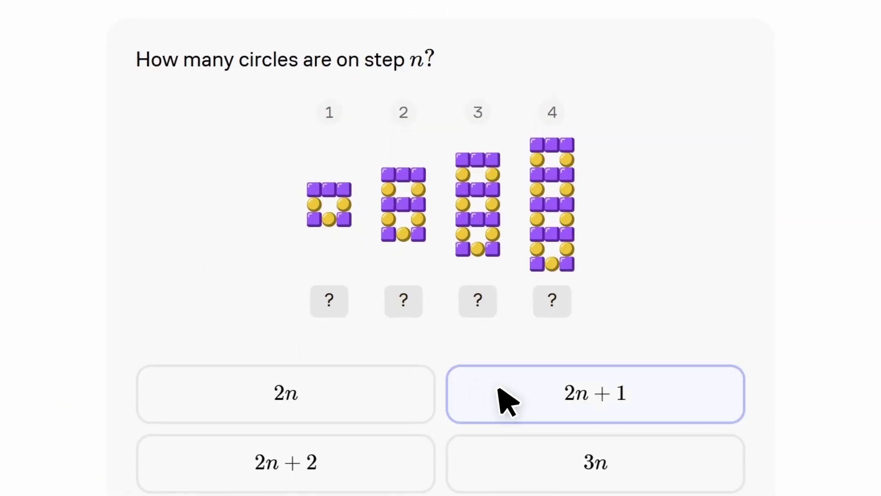
Answer 2n+1 for the pattern, mark the point near the origin, and choose Bergen.
{"action": "left_click", "coordinate": [507, 402]}
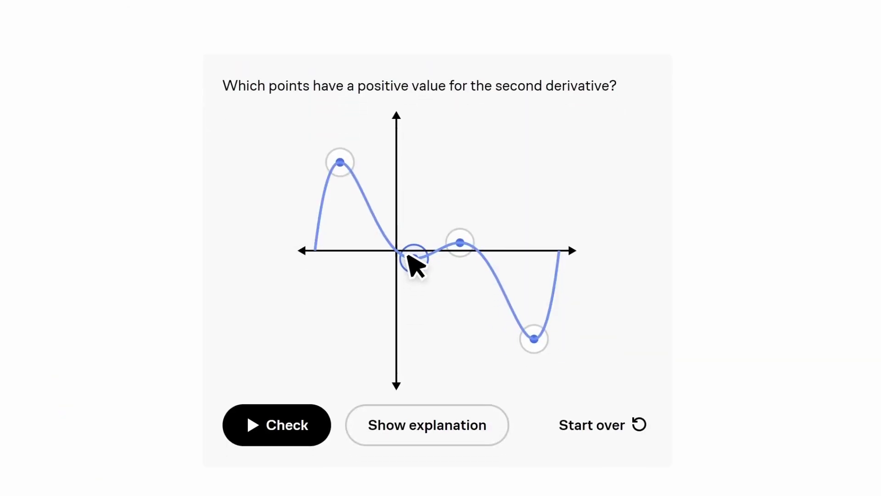
{"action": "left_click", "coordinate": [317, 420]}
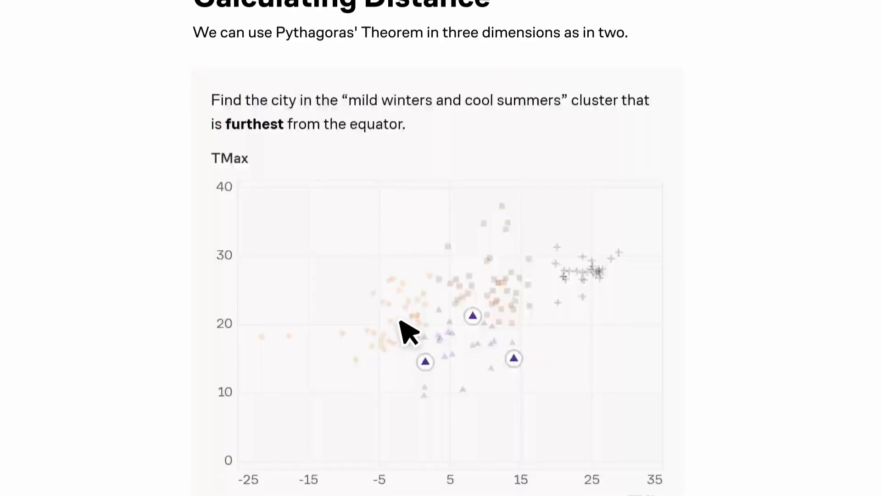
{"action": "left_click", "coordinate": [426, 357]}
{"action": "left_click", "coordinate": [312, 459]}
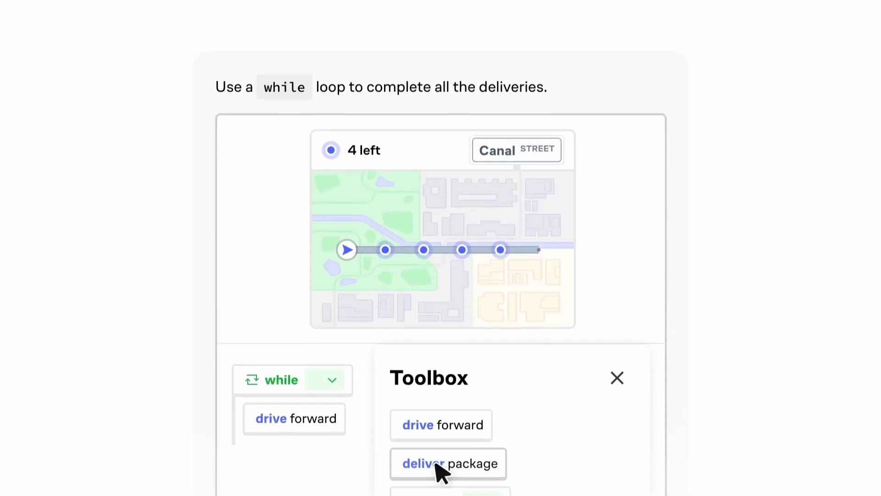
Put deliver package in the while-deliveries-remain loop and turn right in the else branch.
{"action": "left_click_drag", "start_coordinate": [443, 473], "coordinate": [313, 441]}
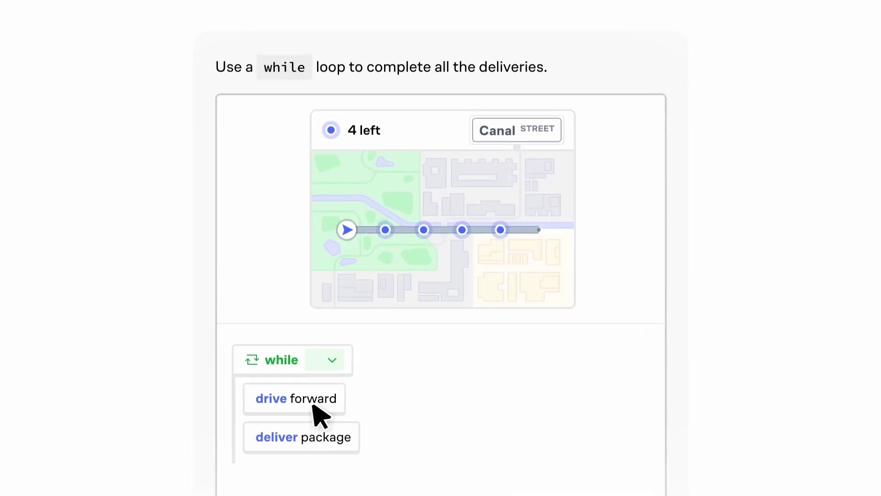
{"action": "left_click", "coordinate": [330, 360]}
{"action": "left_click", "coordinate": [335, 400]}
{"action": "scroll", "coordinate": [281, 417], "scroll_direction": "down", "scroll_amount": 3}
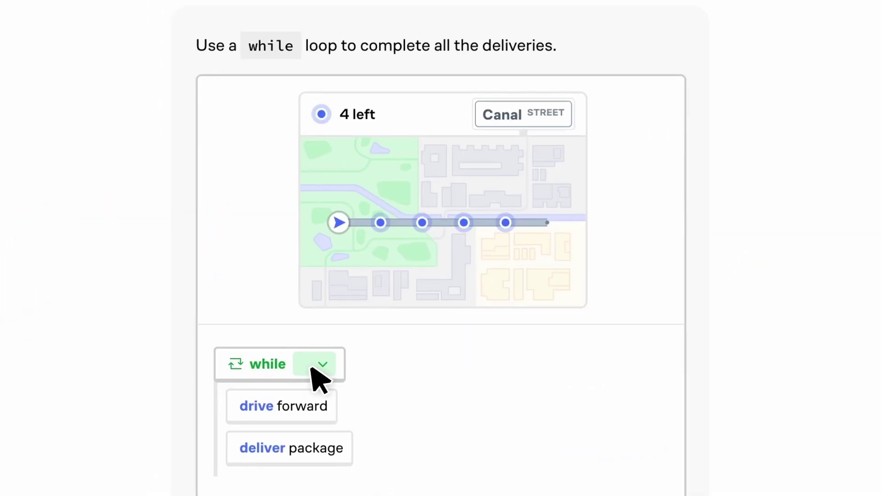
{"action": "left_click", "coordinate": [313, 365]}
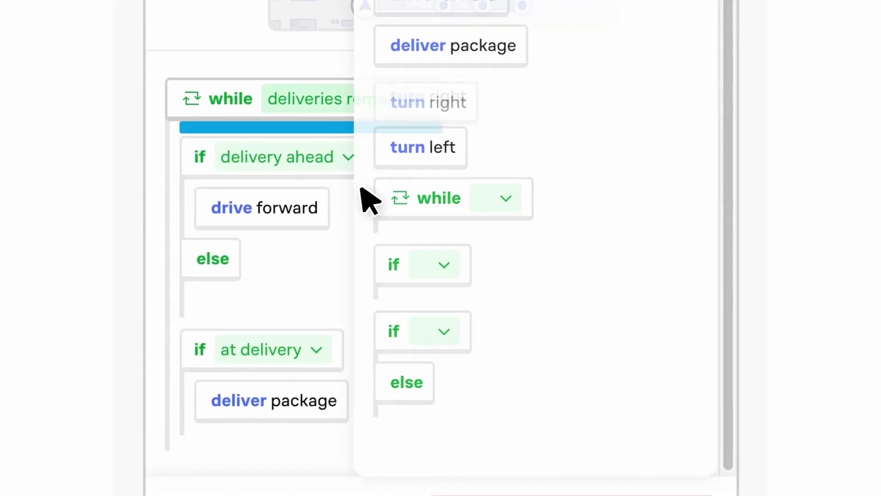
{"action": "left_click_drag", "start_coordinate": [427, 102], "coordinate": [312, 303]}
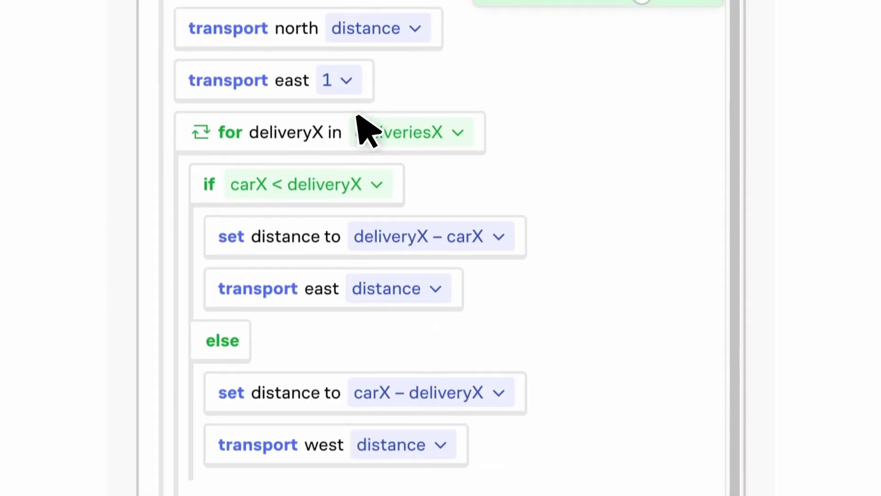
Move transport east 1 lower in the program, enter 120, and clear the pixel grid.
{"action": "left_click_drag", "start_coordinate": [236, 80], "coordinate": [291, 433]}
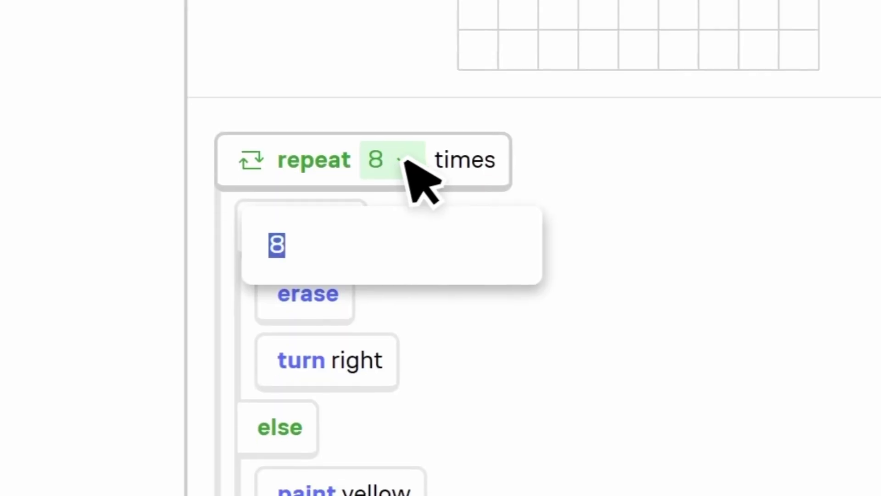
{"action": "type", "text": "120"}
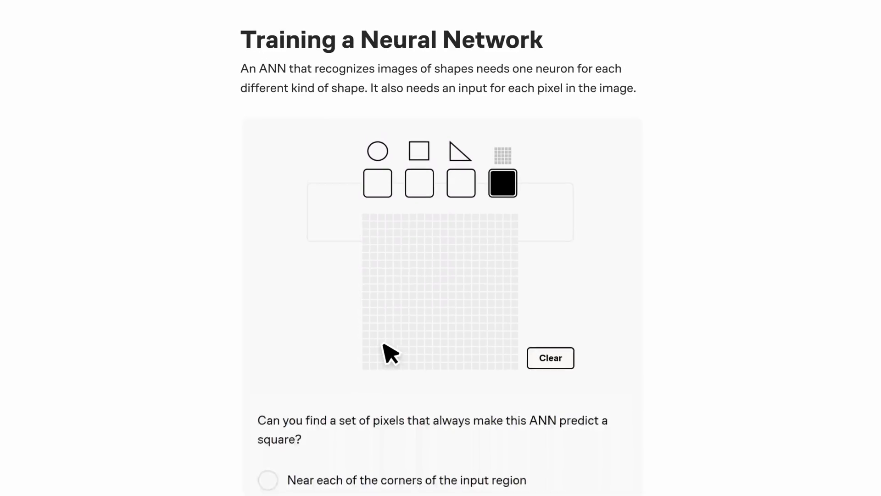
{"action": "left_click", "coordinate": [385, 350]}
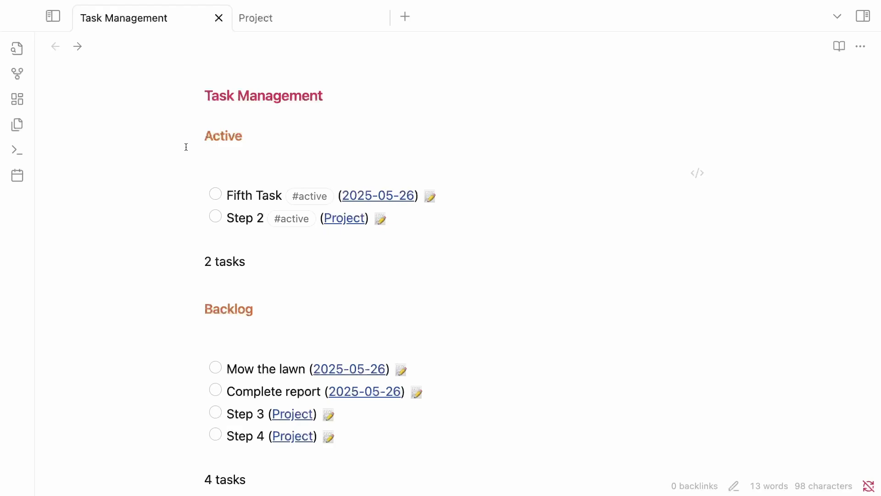
Find 'Cardboard' in the Community plugins browser, then install and enable the CardBoard plugin.
{"action": "left_click", "coordinate": [54, 16]}
{"action": "left_click", "coordinate": [255, 479]}
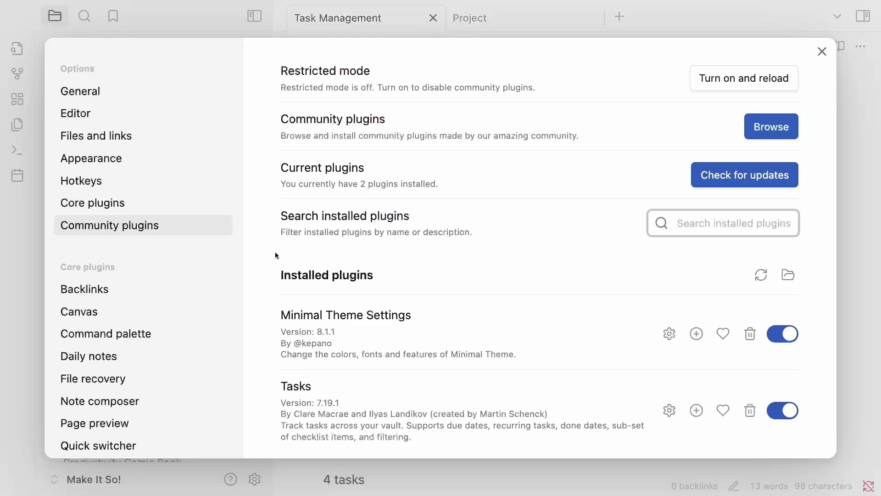
{"action": "left_click", "coordinate": [771, 127]}
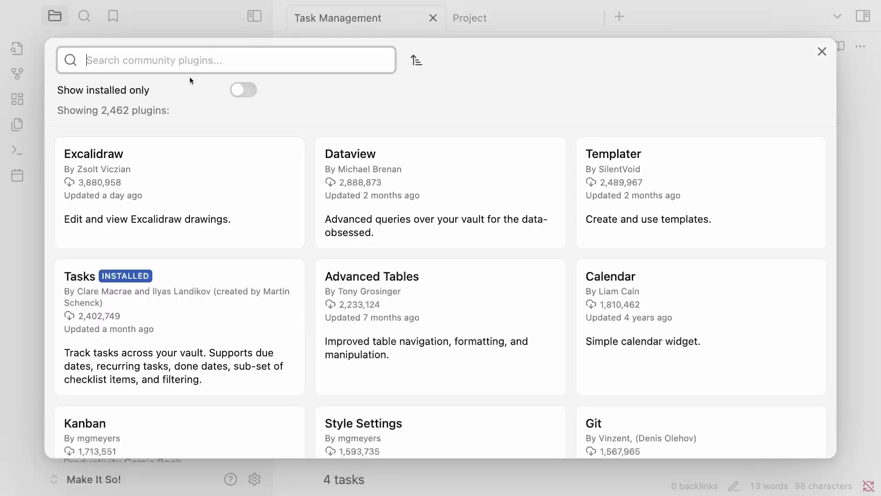
{"action": "type", "text": "Cardboard"}
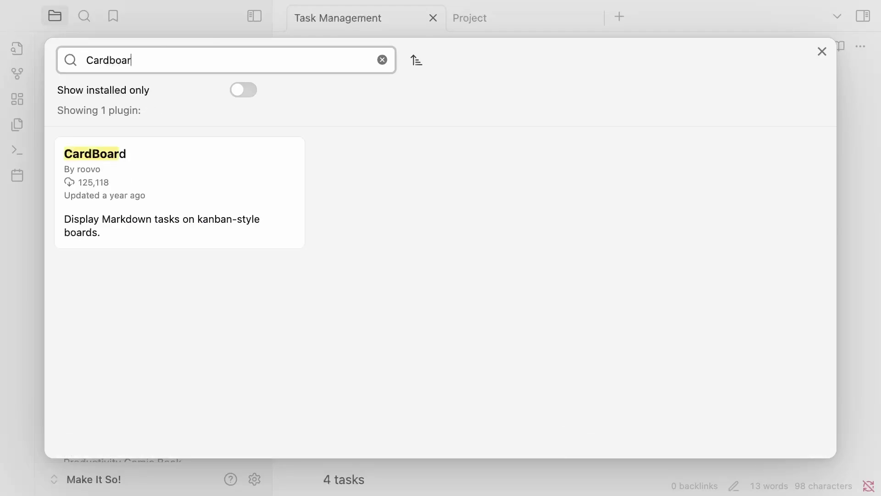
{"action": "left_click", "coordinate": [114, 155]}
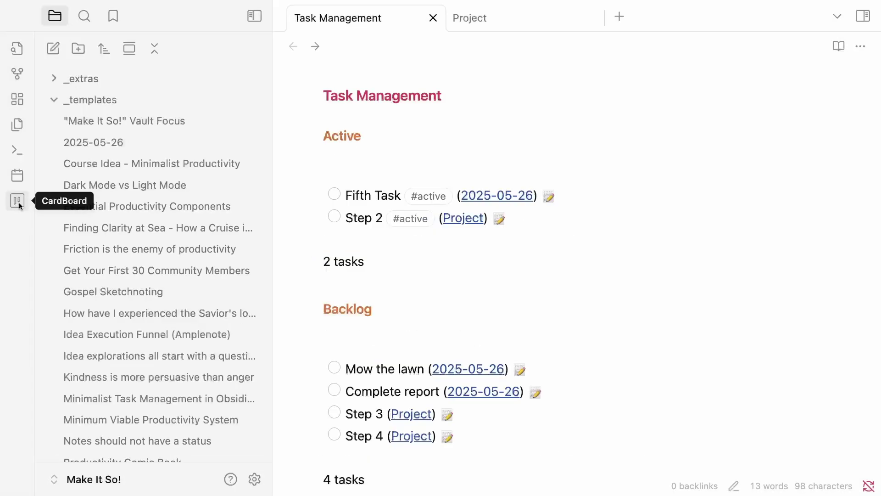
Create a CardBoard Tag Board named 'Task Management'.
{"action": "left_click", "coordinate": [18, 201]}
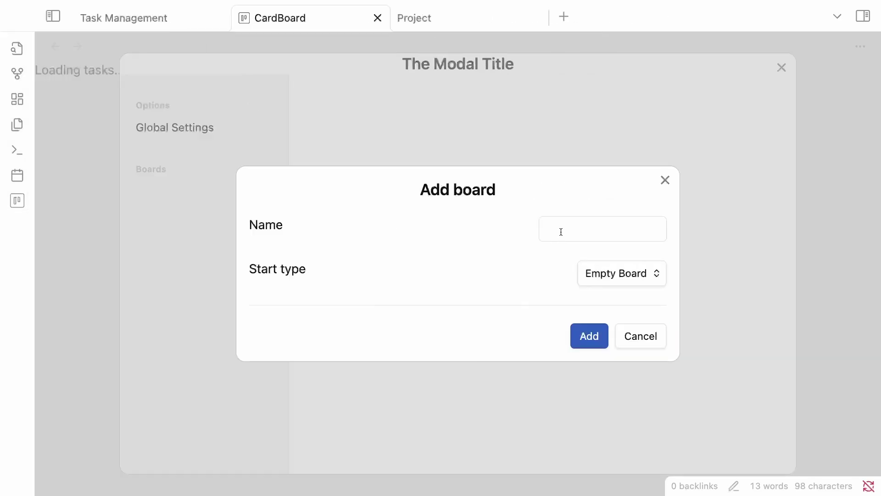
{"action": "left_click", "coordinate": [561, 232]}
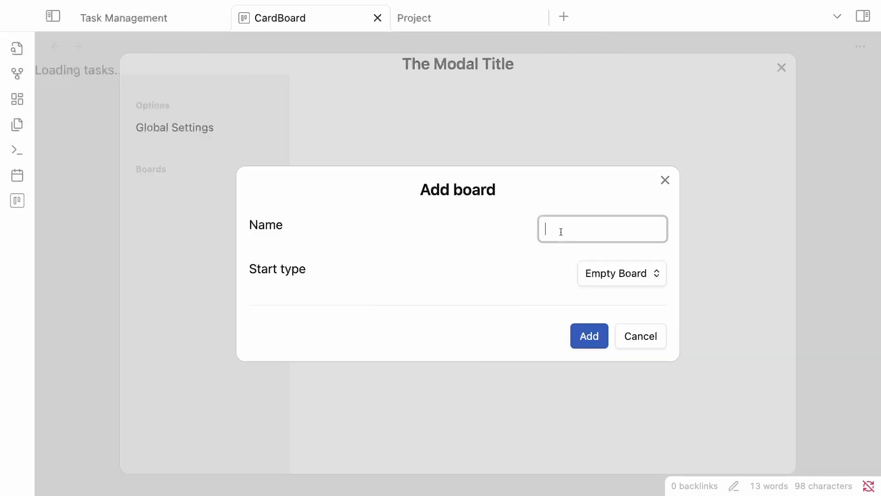
{"action": "type", "text": "Task mana"}
{"action": "key", "text": "BackSpace"}
{"action": "key", "text": "BackSpace"}
{"action": "key", "text": "BackSpace"}
{"action": "key", "text": "BackSpace"}
{"action": "key", "text": "BackSpace"}
{"action": "type", "text": "Management"}
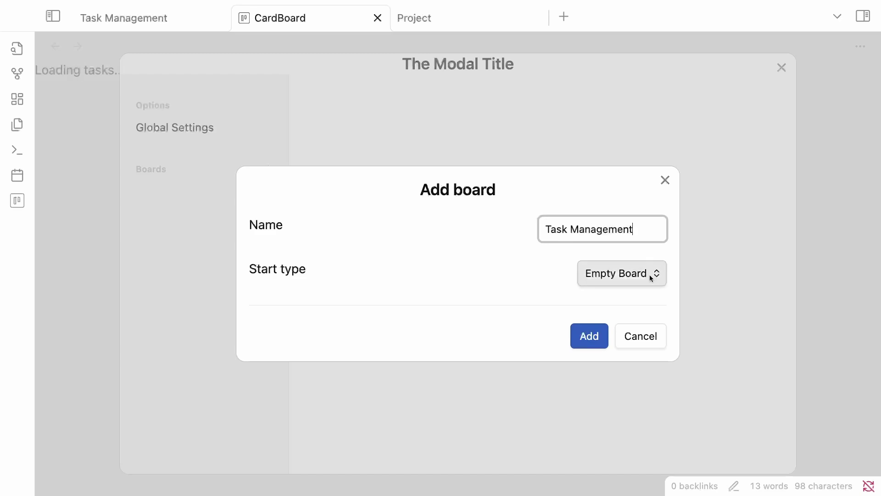
{"action": "left_click", "coordinate": [649, 275]}
{"action": "left_click", "coordinate": [631, 289]}
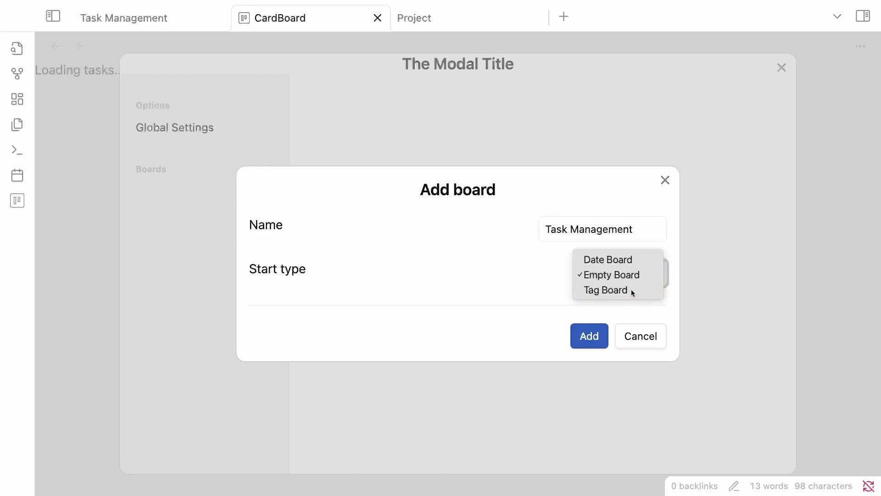
{"action": "left_click", "coordinate": [586, 335]}
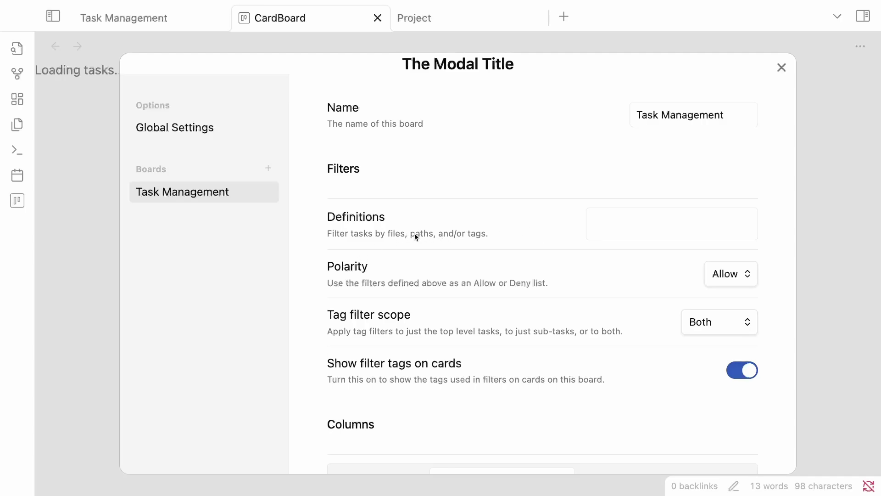
Rename the Untagged and Other Tags columns to Backlog and Active, keeping Completed, and close board settings.
{"action": "scroll", "coordinate": [415, 235], "scroll_direction": "down", "scroll_amount": 1}
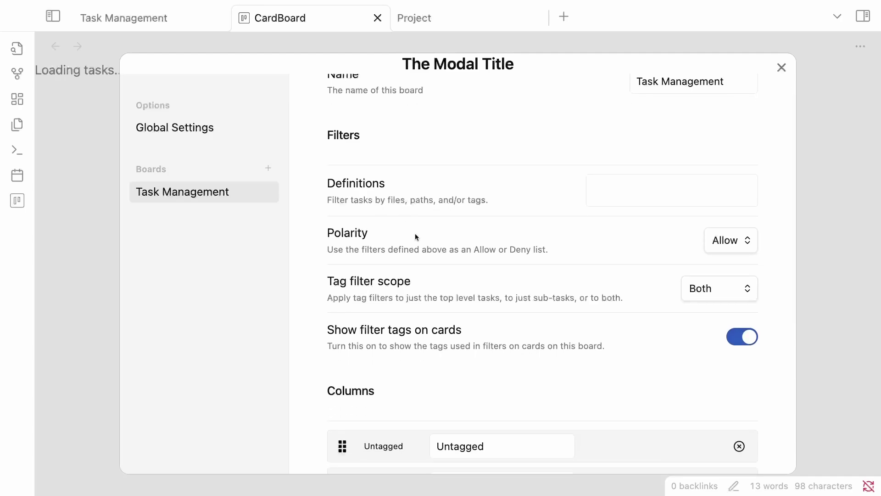
{"action": "scroll", "coordinate": [415, 234], "scroll_direction": "down", "scroll_amount": 6}
{"action": "key", "text": "Tab"}
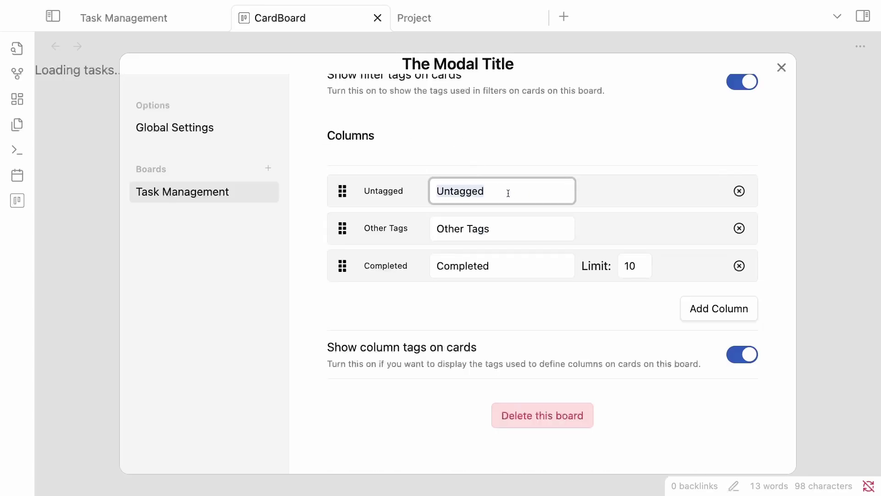
{"action": "type", "text": "Backlog"}
{"action": "key", "text": "Tab"}
{"action": "type", "text": "Active"}
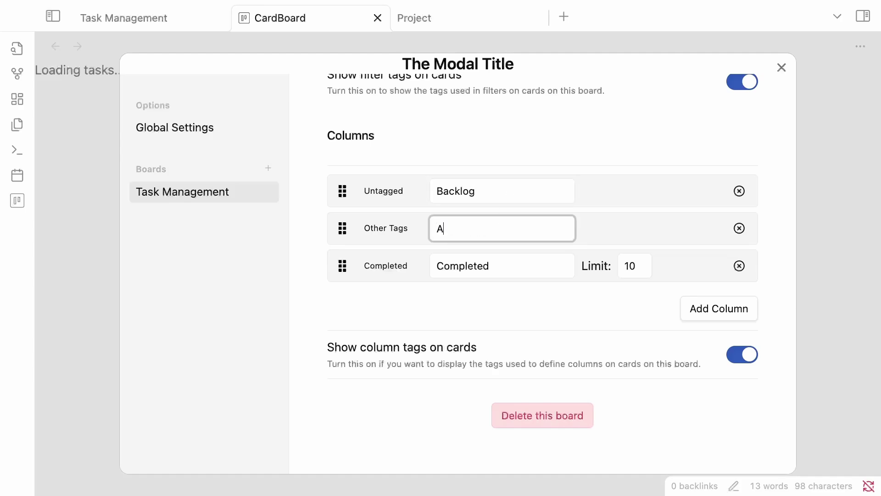
{"action": "left_click", "coordinate": [445, 266]}
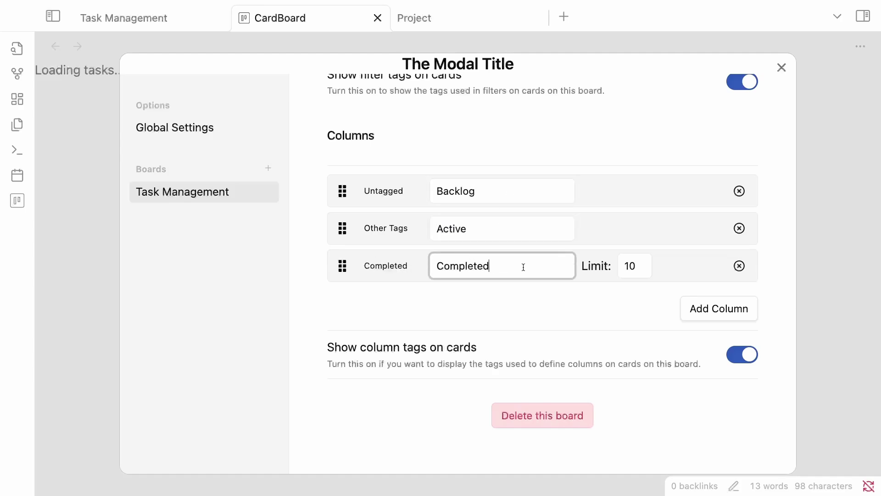
{"action": "scroll", "coordinate": [783, 76], "scroll_direction": "up", "scroll_amount": 2}
{"action": "left_click", "coordinate": [781, 68]}
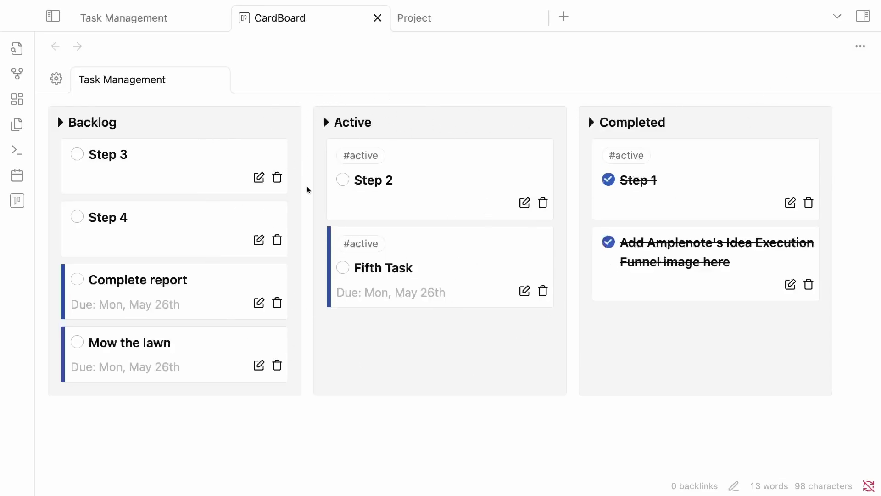
Return to the CardBoard board view and collapse the Backlog column to its count of 4.
{"action": "left_click", "coordinate": [143, 24]}
{"action": "scroll", "coordinate": [230, 391], "scroll_direction": "down", "scroll_amount": 3}
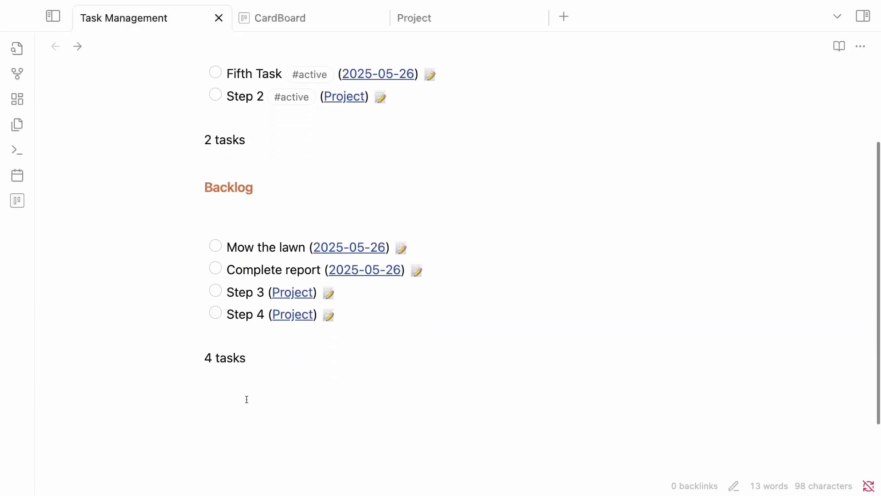
{"action": "scroll", "coordinate": [246, 400], "scroll_direction": "up", "scroll_amount": 3}
{"action": "left_click", "coordinate": [319, 5]}
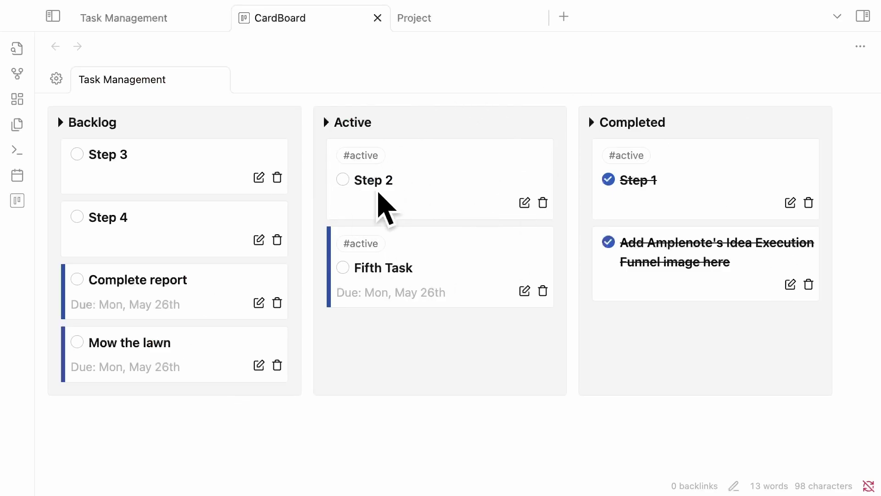
{"action": "left_click", "coordinate": [64, 123]}
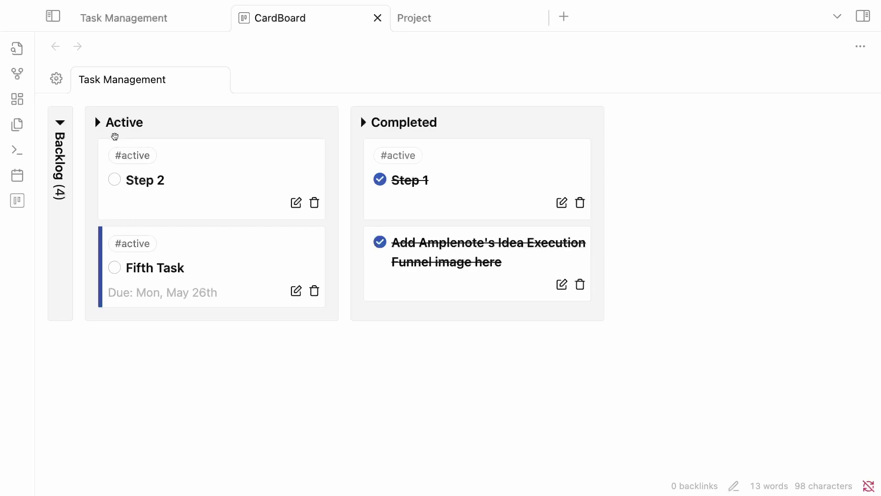
Check off the Step 2 card so it moves into Completed.
{"action": "left_click", "coordinate": [115, 181]}
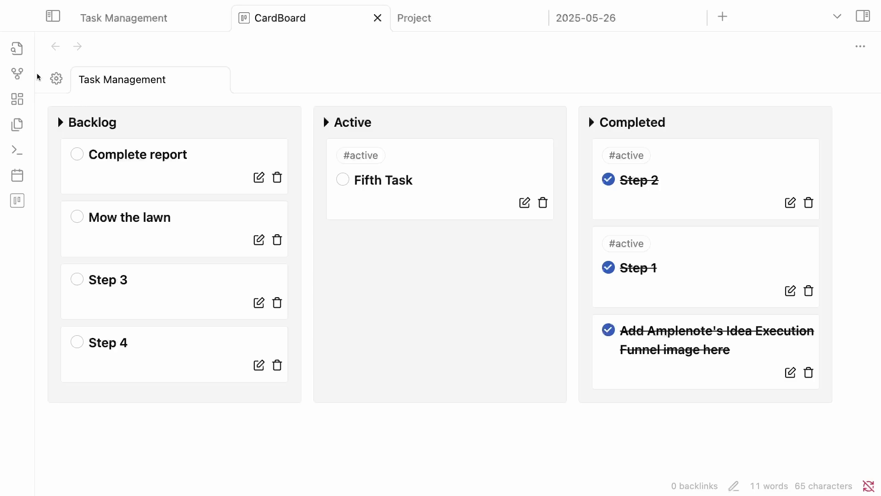
Install and enable the Kanban community plugin, then create a new Untitled Kanban board.
{"action": "key", "text": "super+comma"}
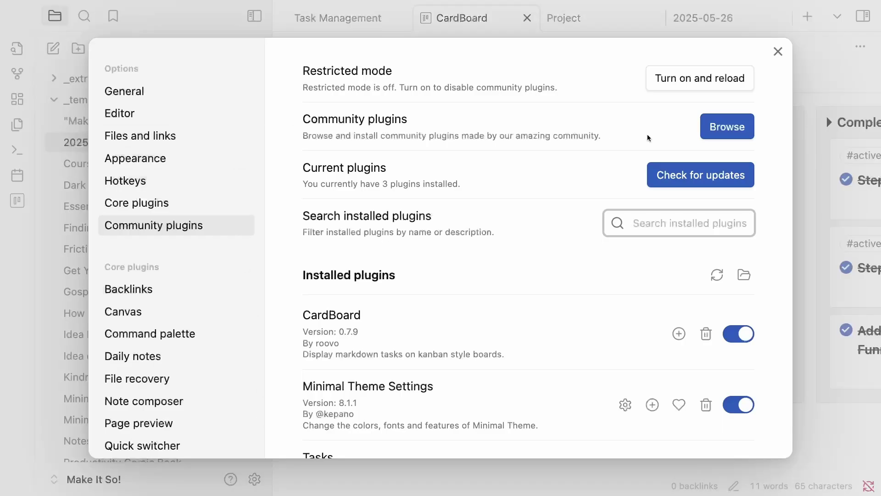
{"action": "left_click", "coordinate": [726, 124]}
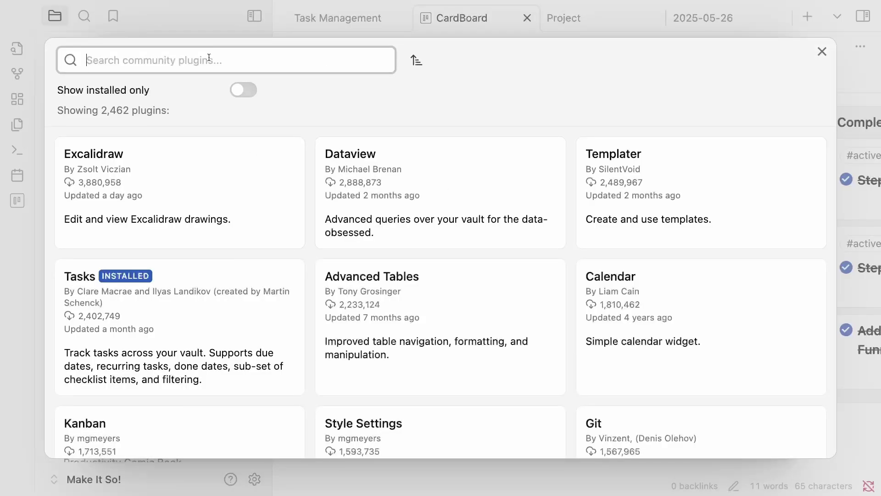
{"action": "type", "text": "Kanba"}
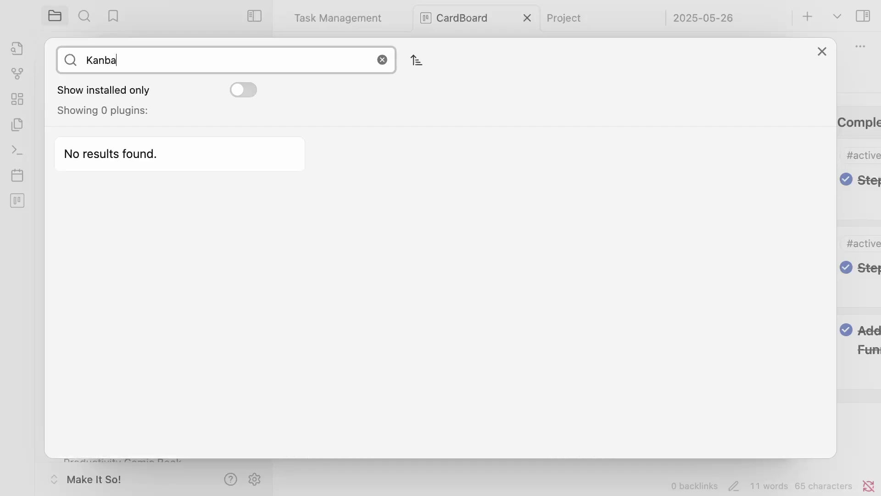
{"action": "type", "text": "n"}
{"action": "left_click", "coordinate": [181, 159]}
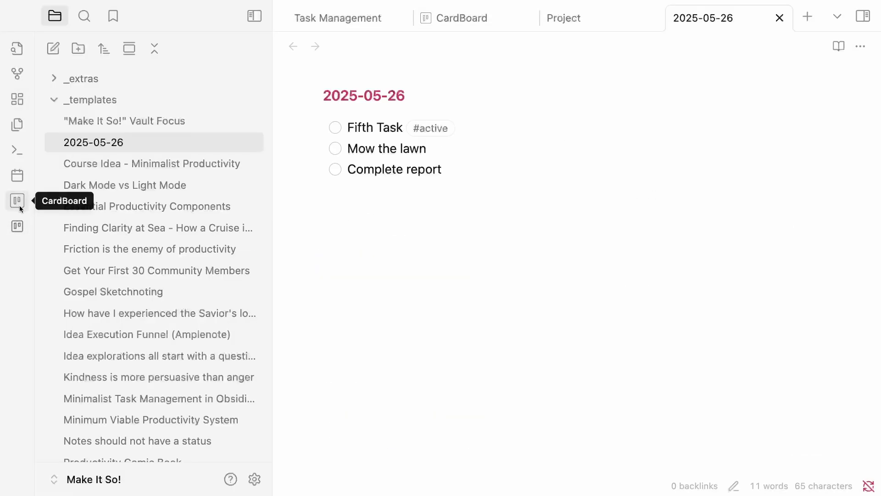
{"action": "left_click", "coordinate": [18, 227]}
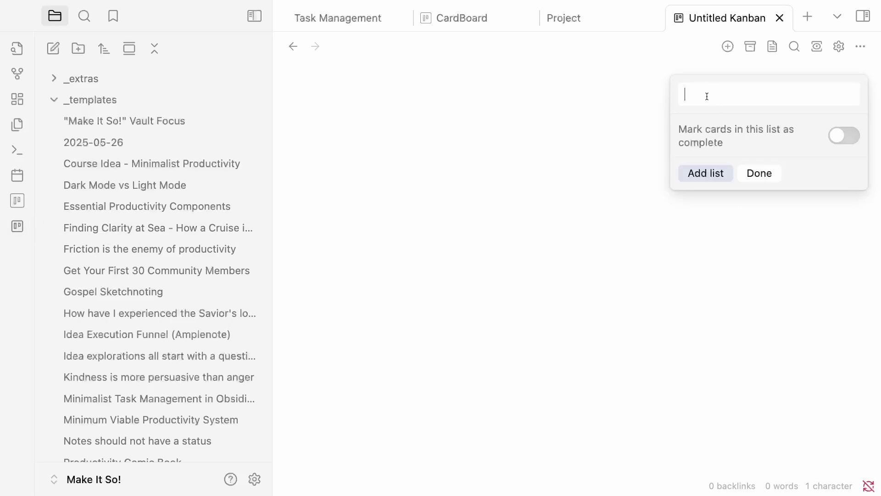
Add Active, Backlog and Completed lists, then drag Active between Backlog and Completed.
{"action": "type", "text": "Active"}
{"action": "key", "text": "Return"}
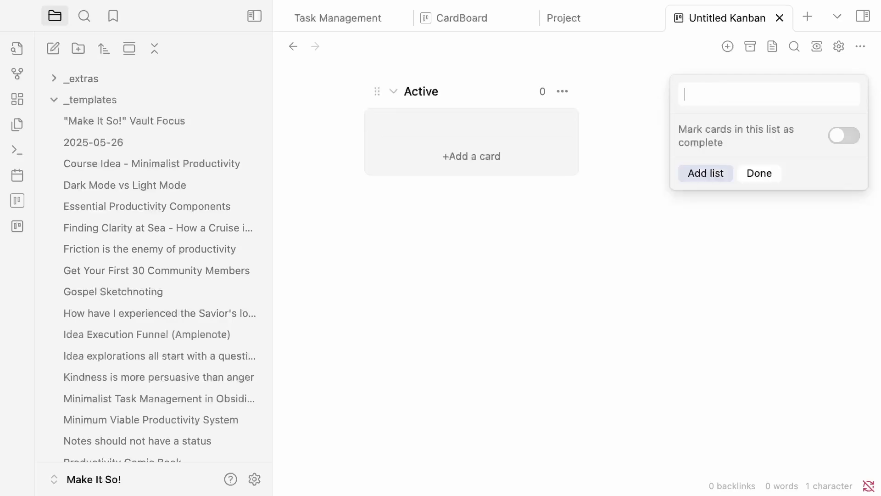
{"action": "type", "text": "Backlog"}
{"action": "key", "text": "Return"}
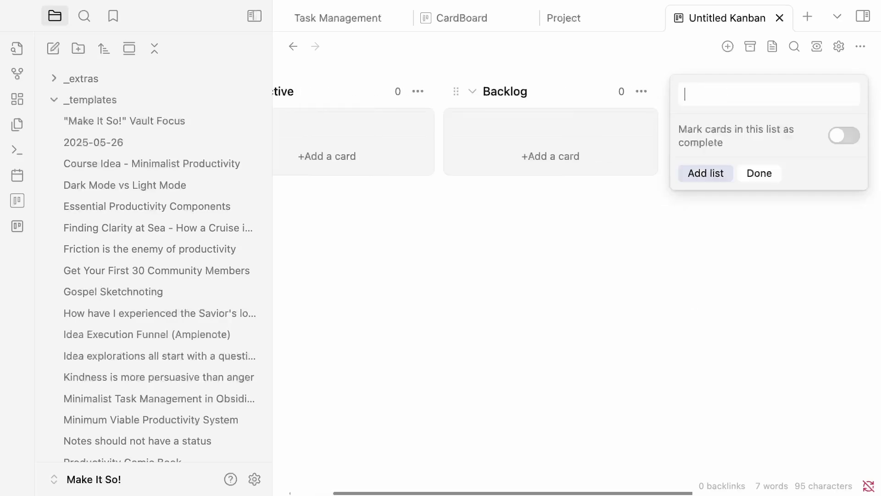
{"action": "type", "text": "Completed"}
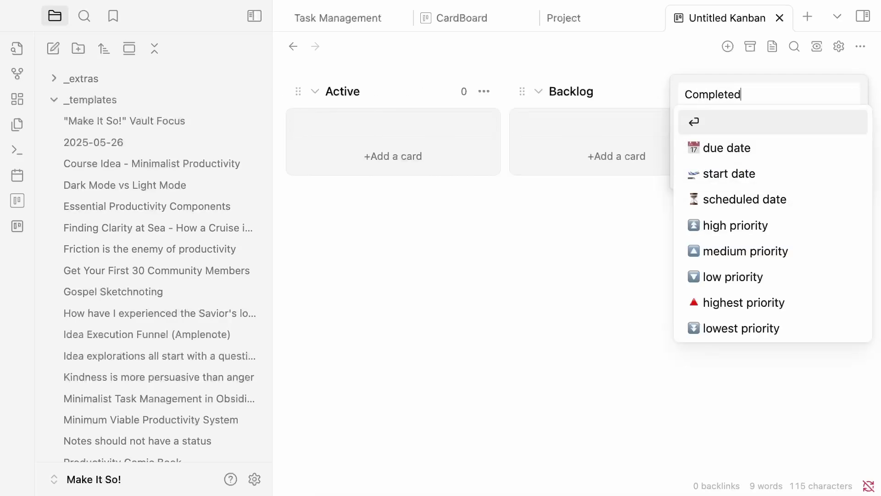
{"action": "key", "text": "Escape"}
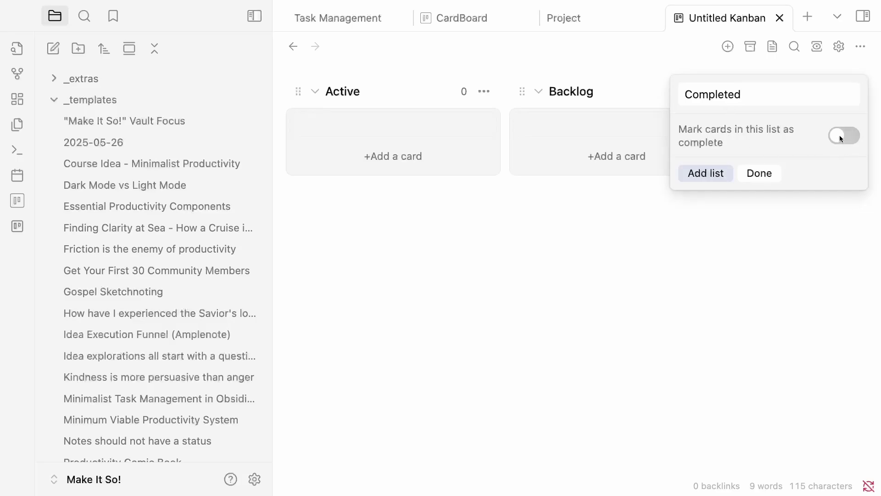
{"action": "left_click", "coordinate": [713, 174]}
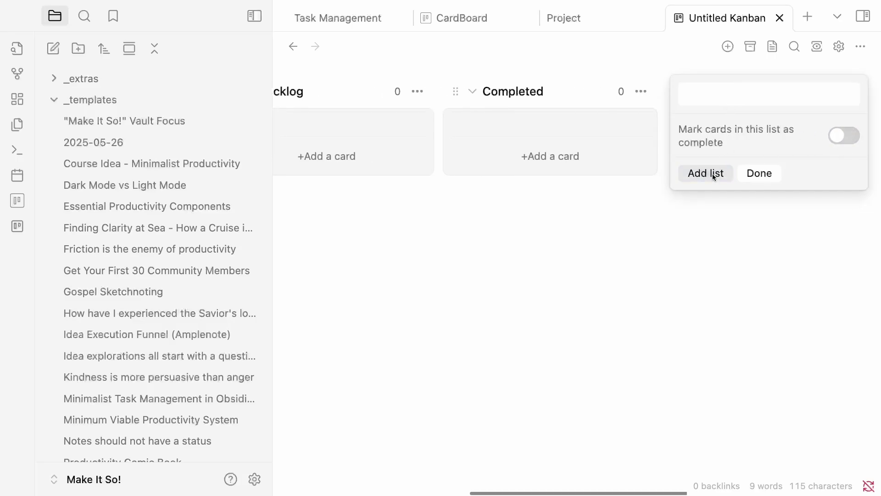
{"action": "left_click", "coordinate": [764, 174]}
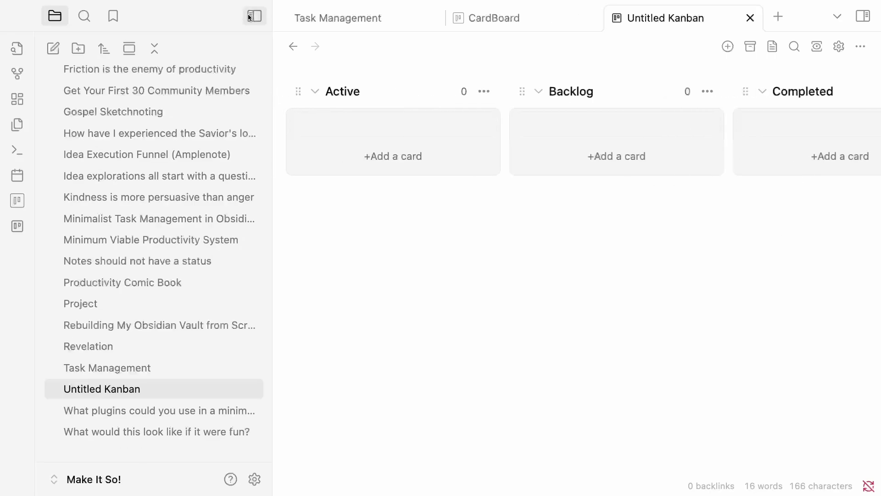
{"action": "left_click", "coordinate": [254, 16]}
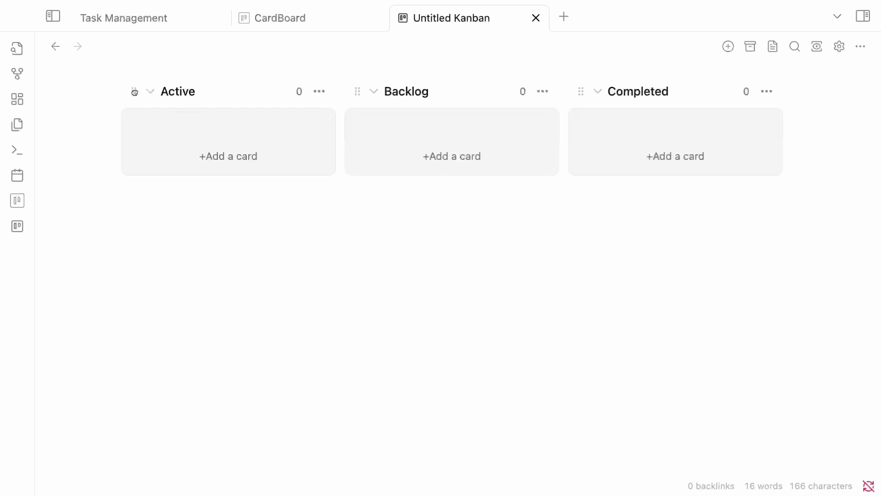
{"action": "left_click_drag", "start_coordinate": [134, 92], "coordinate": [393, 87]}
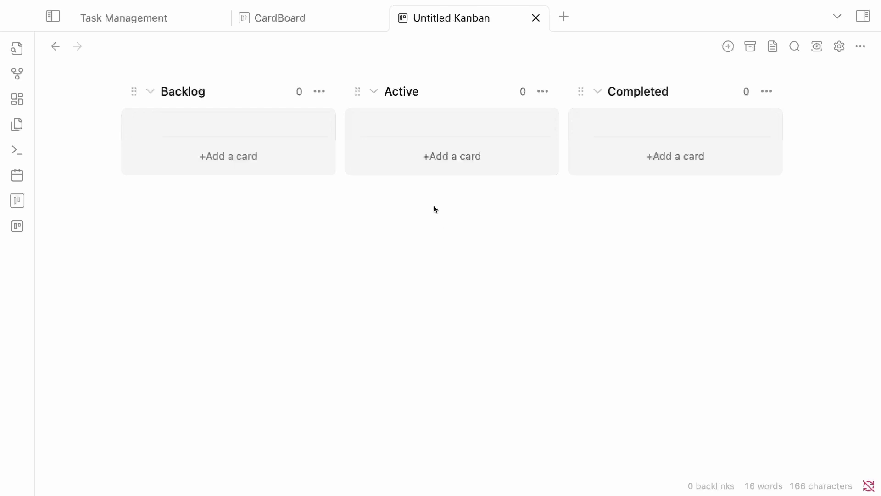
Add cards 'Mow the lawn' and 'Take out the trash' to the Active list.
{"action": "left_click", "coordinate": [451, 156]}
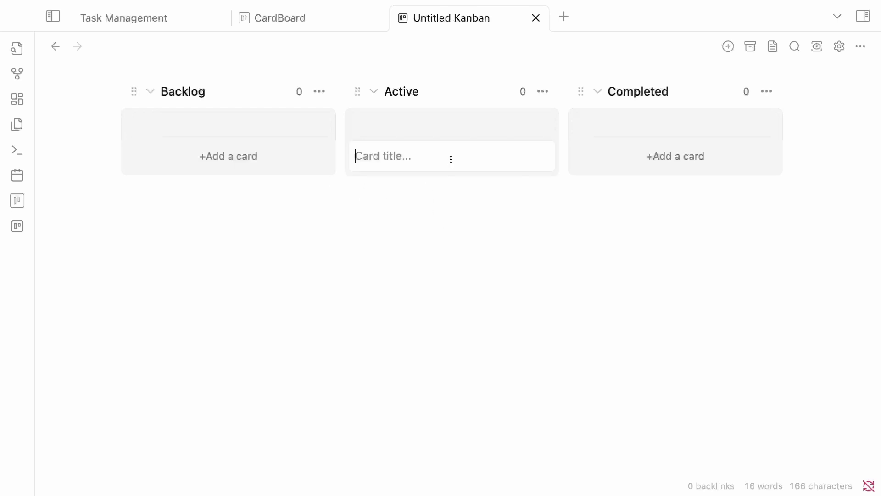
{"action": "type", "text": "Mow the lawn"}
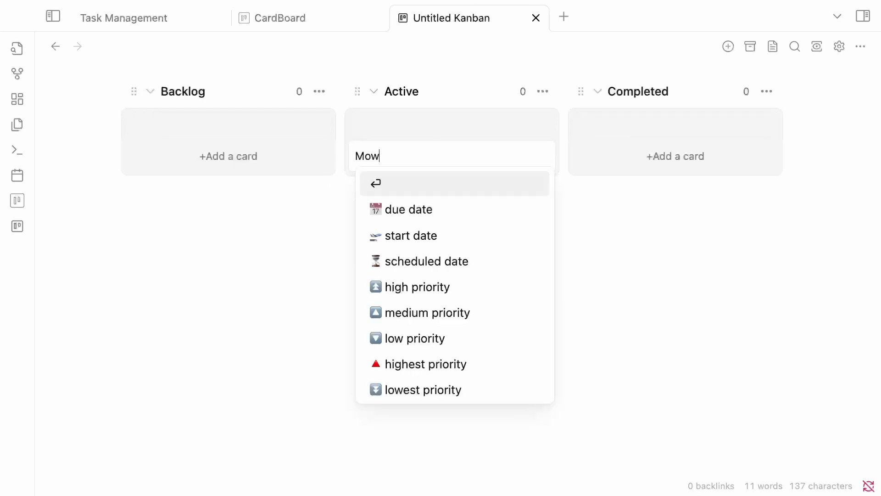
{"action": "key", "text": "Return"}
{"action": "type", "text": "Take out the trash"}
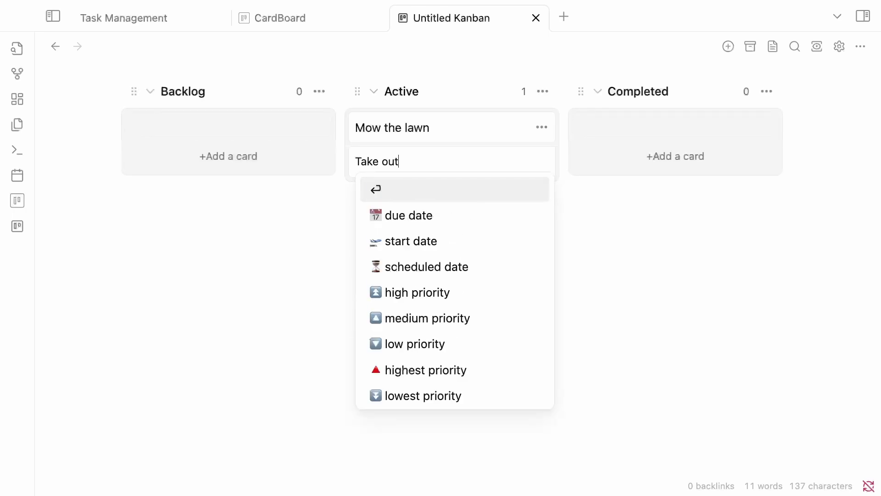
{"action": "key", "text": "Return"}
Add cards 'Finish report' and 'Film YouTube video' to the Backlog list.
{"action": "left_click", "coordinate": [198, 156]}
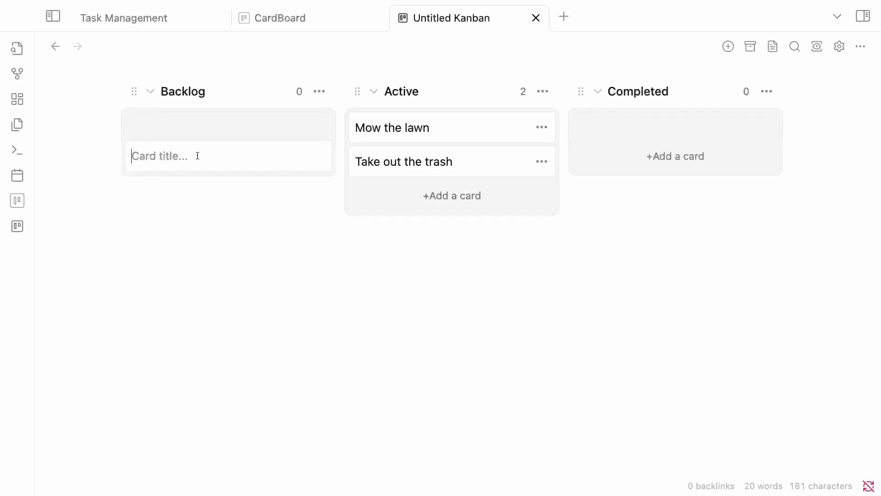
{"action": "type", "text": "Finish report"}
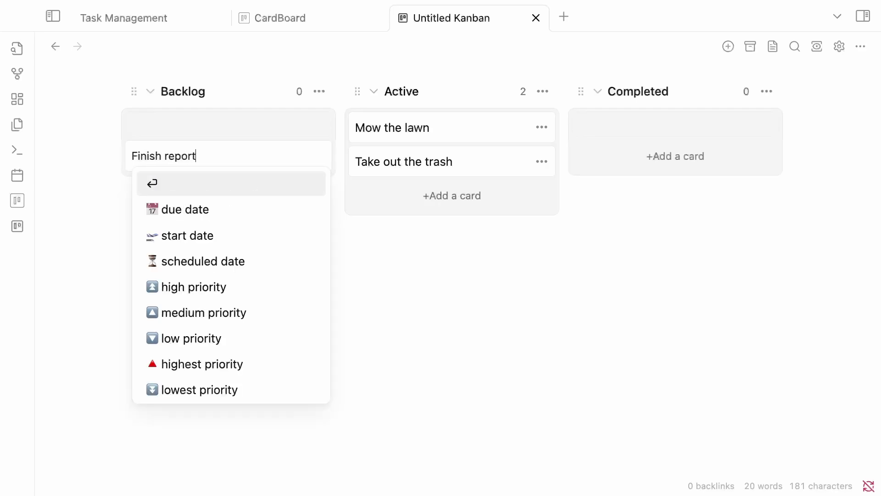
{"action": "key", "text": "Return"}
{"action": "type", "text": "Film y"}
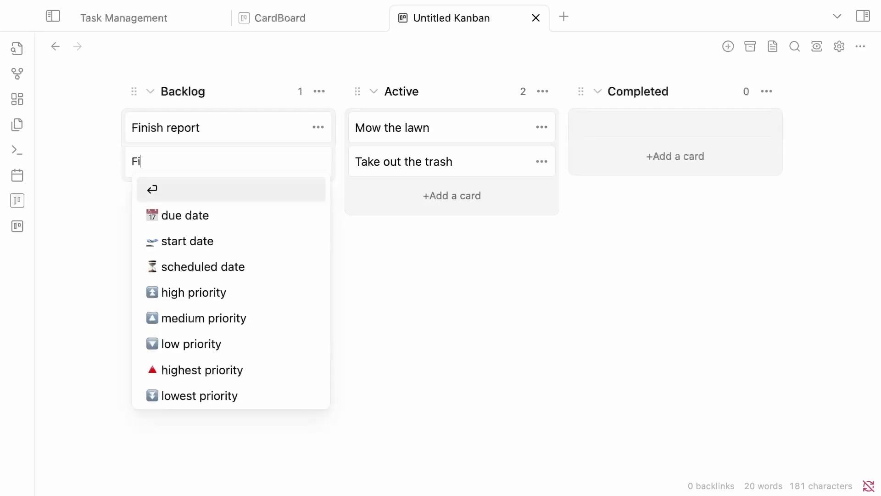
{"action": "key", "text": "BackSpace"}
{"action": "type", "text": "YouTube video"}
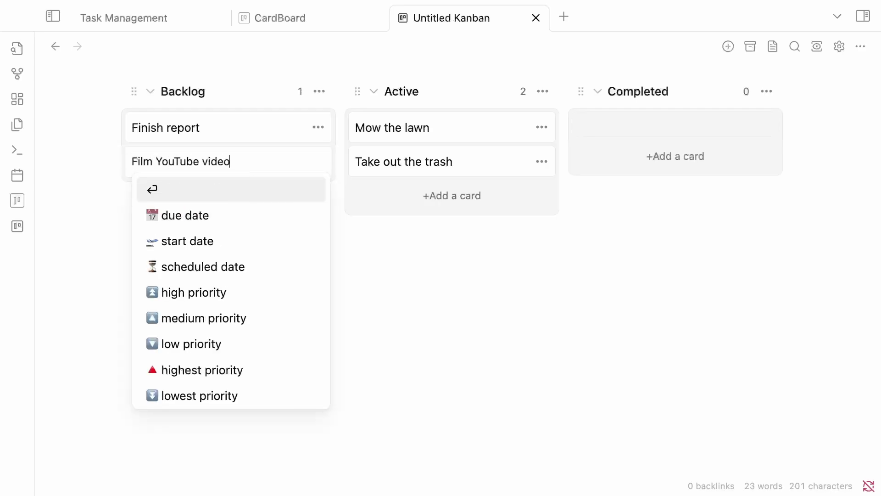
{"action": "key", "text": "Return"}
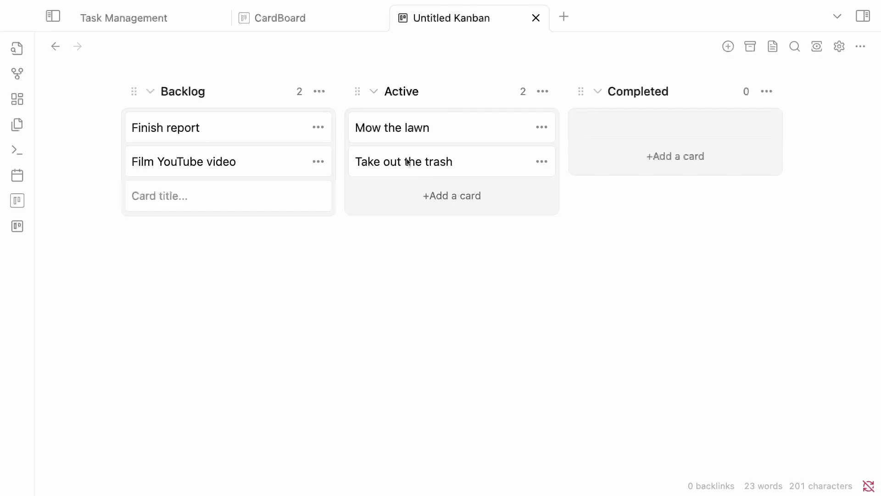
Move Take out the trash to the top of Backlog and Mow the lawn into Completed.
{"action": "left_click_drag", "start_coordinate": [406, 162], "coordinate": [198, 144]}
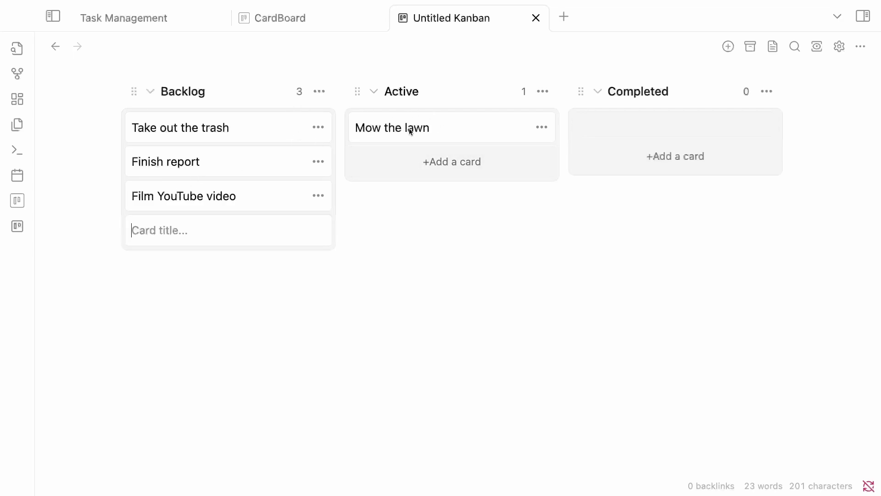
{"action": "left_click_drag", "start_coordinate": [572, 128], "coordinate": [608, 129]}
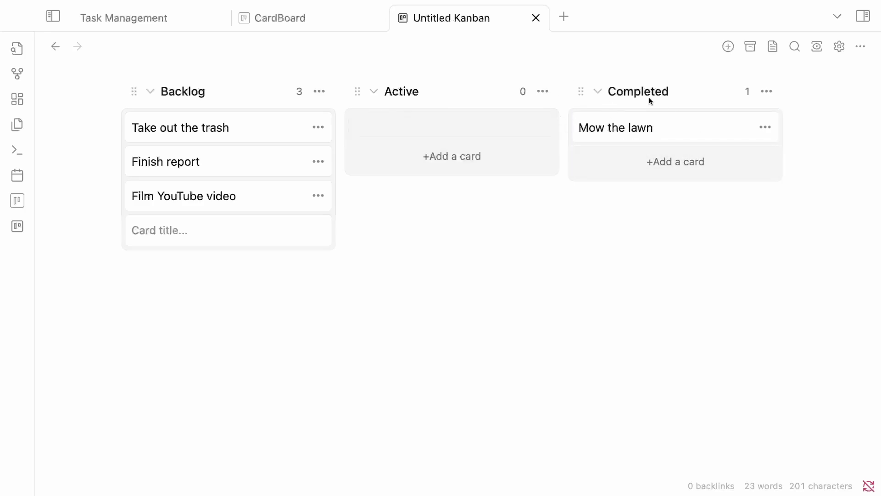
{"action": "left_click", "coordinate": [398, 210]}
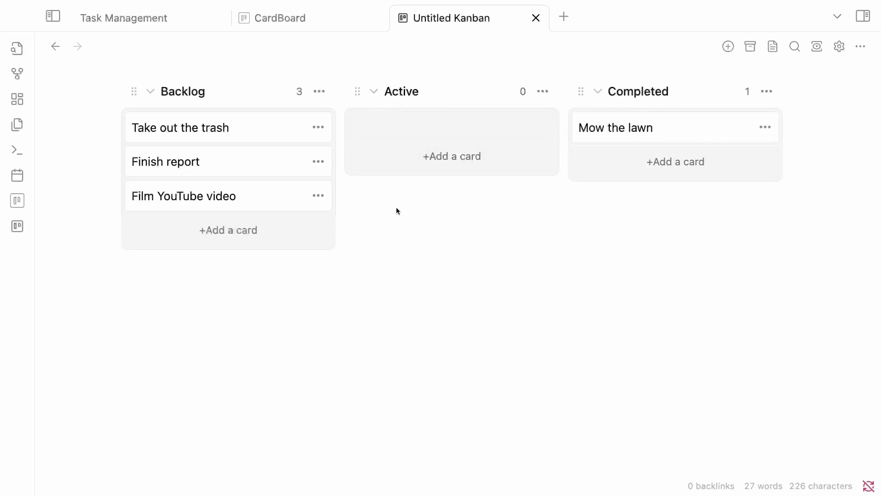
Turn on card checkboxes, then move Take out the trash into Active and check it off.
{"action": "left_click", "coordinate": [838, 47]}
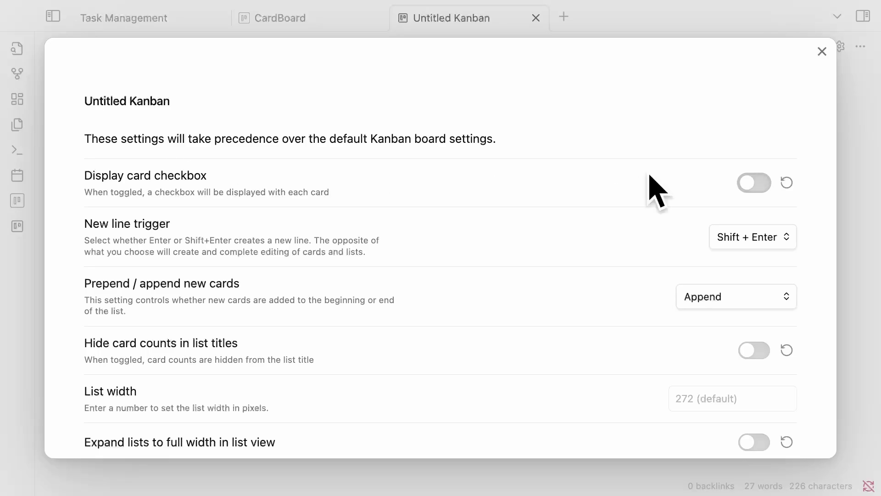
{"action": "left_click", "coordinate": [821, 51]}
{"action": "left_click_drag", "start_coordinate": [189, 129], "coordinate": [385, 138]}
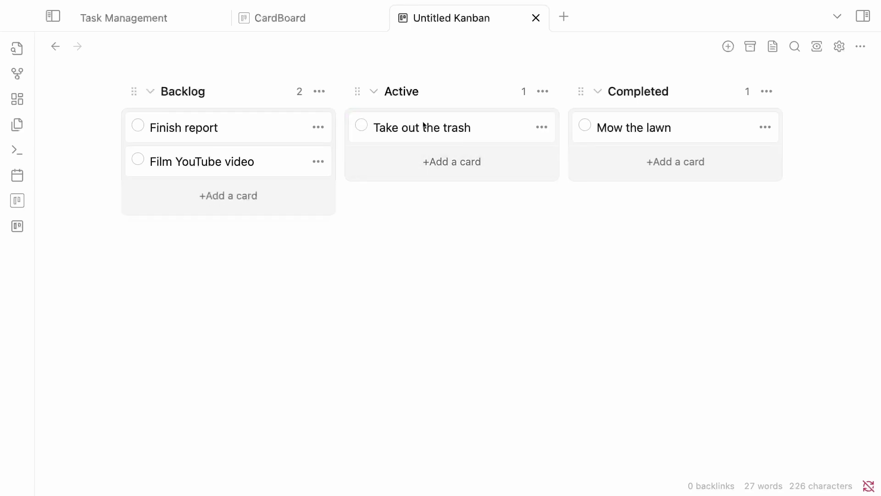
{"action": "left_click", "coordinate": [365, 128]}
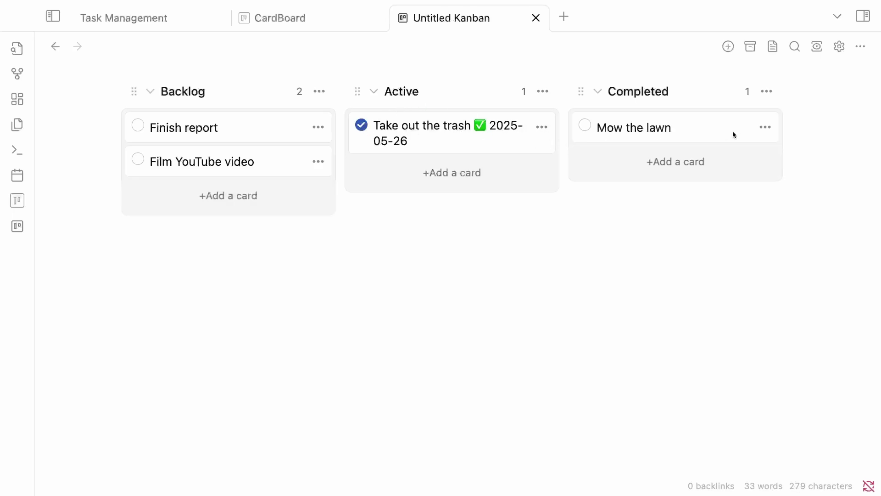
Edit the Completed list so its cards are marked as complete.
{"action": "left_click", "coordinate": [766, 92]}
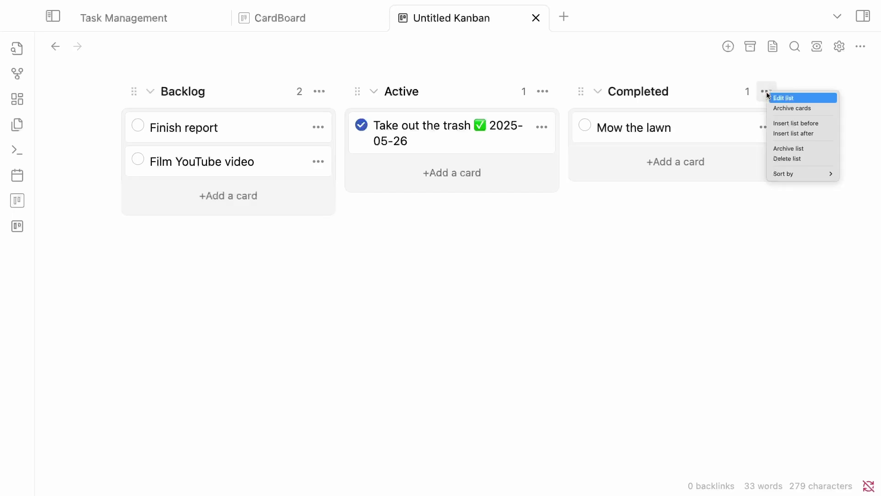
{"action": "left_click", "coordinate": [811, 100]}
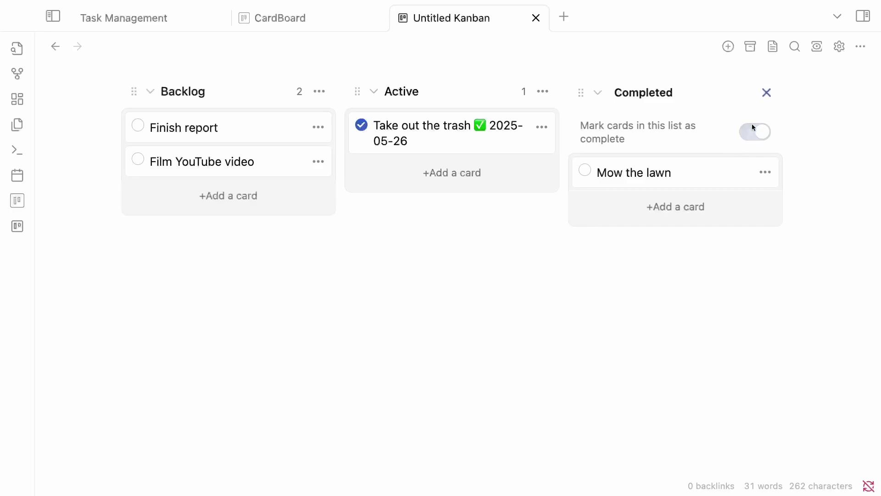
{"action": "left_click", "coordinate": [762, 133]}
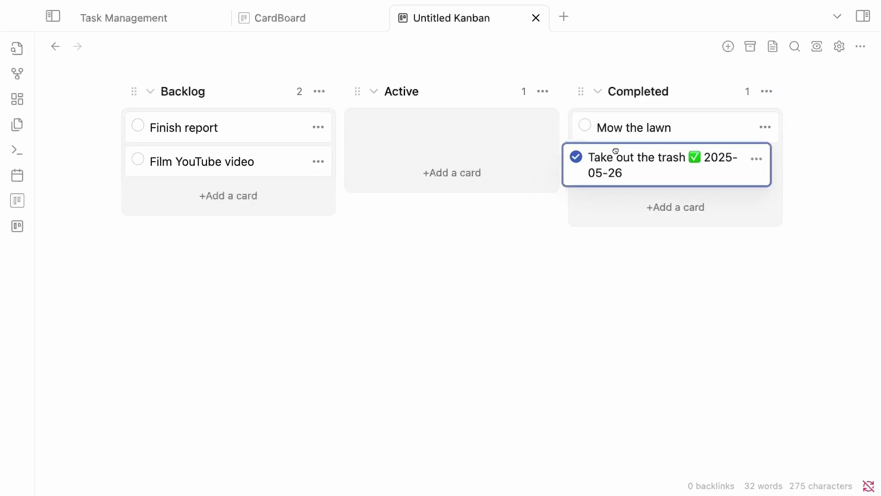
Move Finish report and Film YouTube video into Completed, ticking Finish report as done.
{"action": "left_click_drag", "start_coordinate": [184, 134], "coordinate": [375, 134]}
{"action": "left_click", "coordinate": [363, 126]}
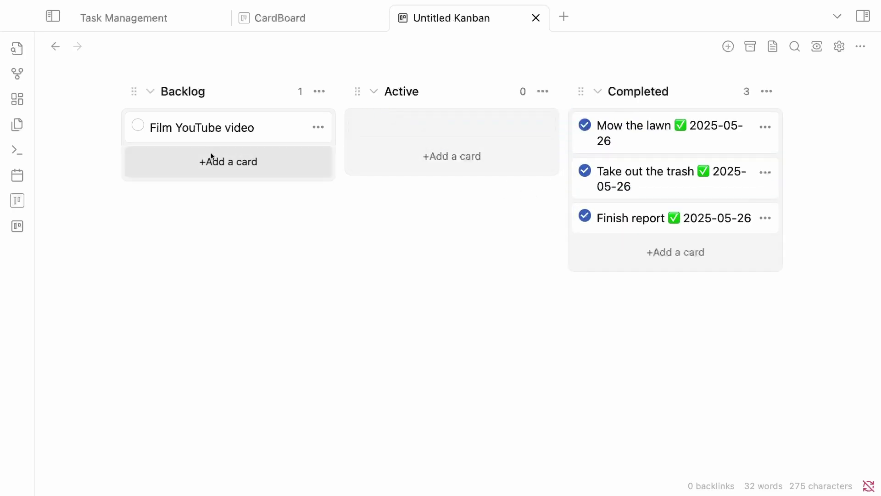
{"action": "left_click_drag", "start_coordinate": [203, 133], "coordinate": [658, 258]}
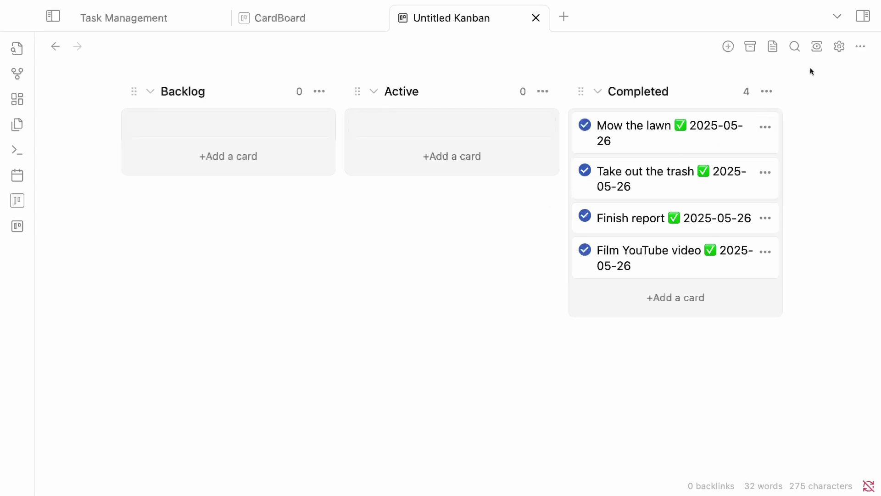
Inspect the board's markdown source, revealing the Backlog and Active heading syntax.
{"action": "right_click", "coordinate": [465, 20]}
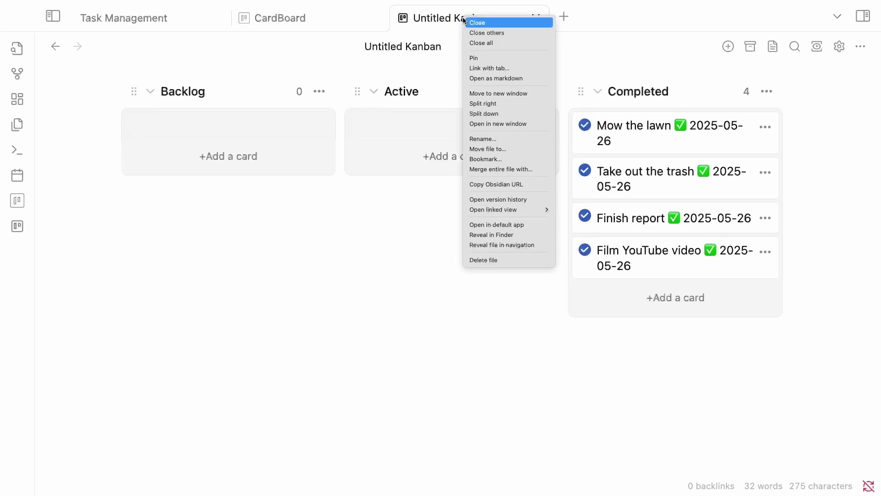
{"action": "left_click", "coordinate": [500, 78]}
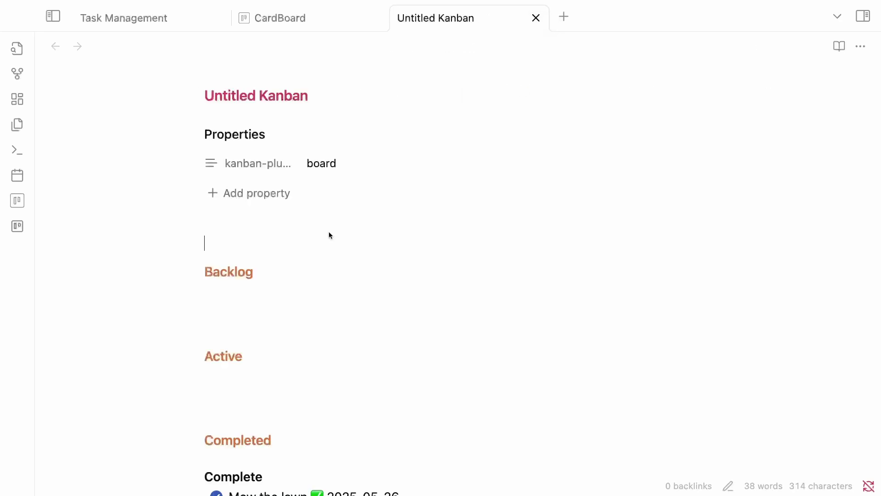
{"action": "scroll", "coordinate": [227, 213], "scroll_direction": "down", "scroll_amount": 3}
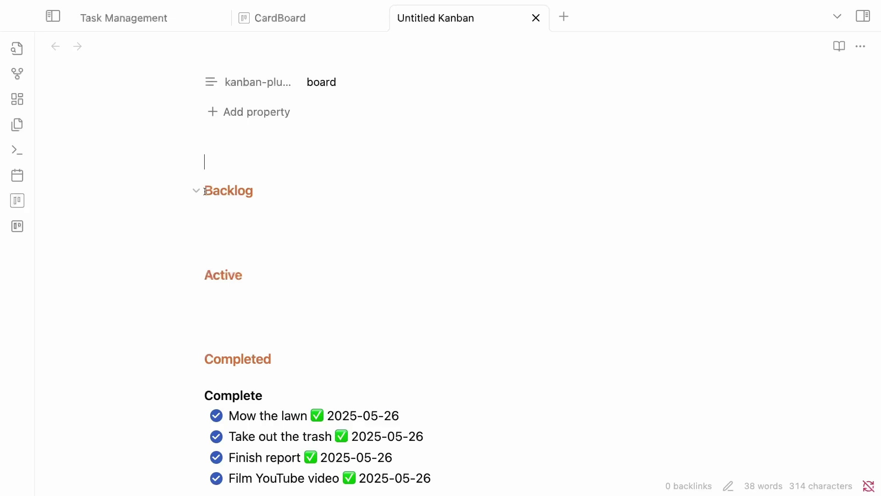
{"action": "left_click", "coordinate": [224, 193]}
{"action": "left_click", "coordinate": [233, 282]}
{"action": "scroll", "coordinate": [243, 287], "scroll_direction": "down", "scroll_amount": 5}
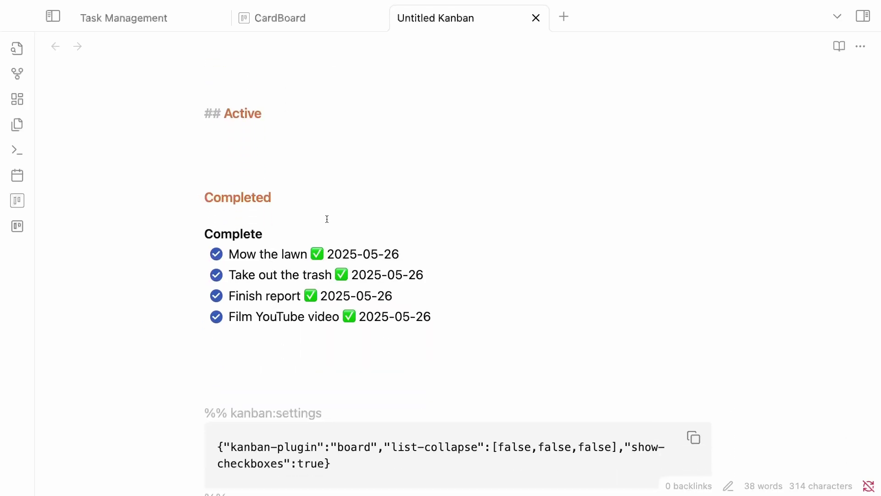
{"action": "scroll", "coordinate": [454, 185], "scroll_direction": "up", "scroll_amount": 5}
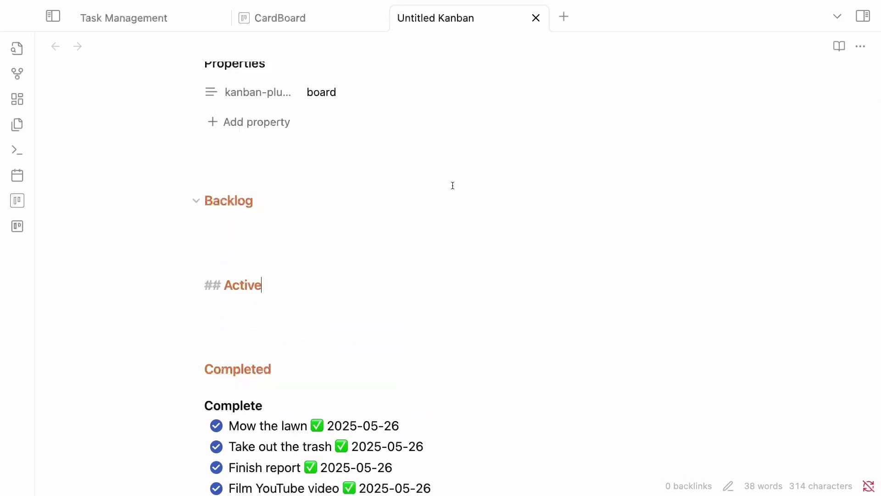
Back on the kanban board, move Mow the lawn to Active and Take out the trash to Backlog.
{"action": "right_click", "coordinate": [439, 22]}
{"action": "left_click", "coordinate": [467, 93]}
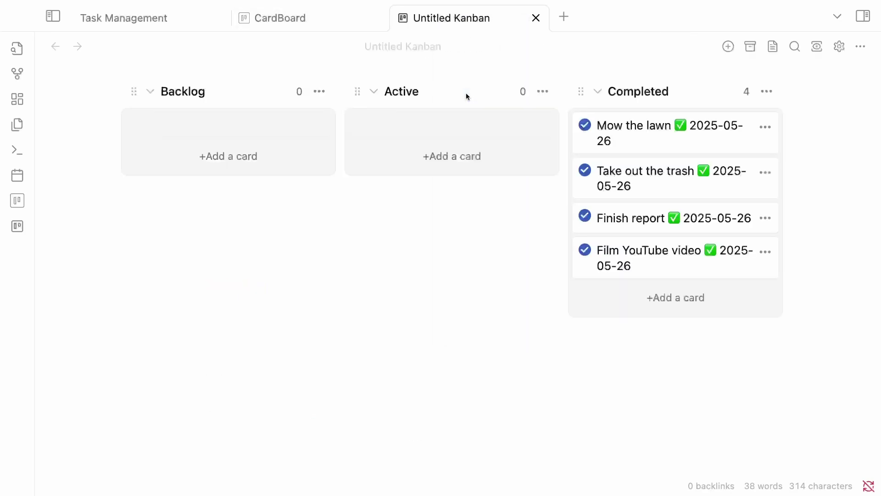
{"action": "left_click_drag", "start_coordinate": [641, 131], "coordinate": [434, 134]}
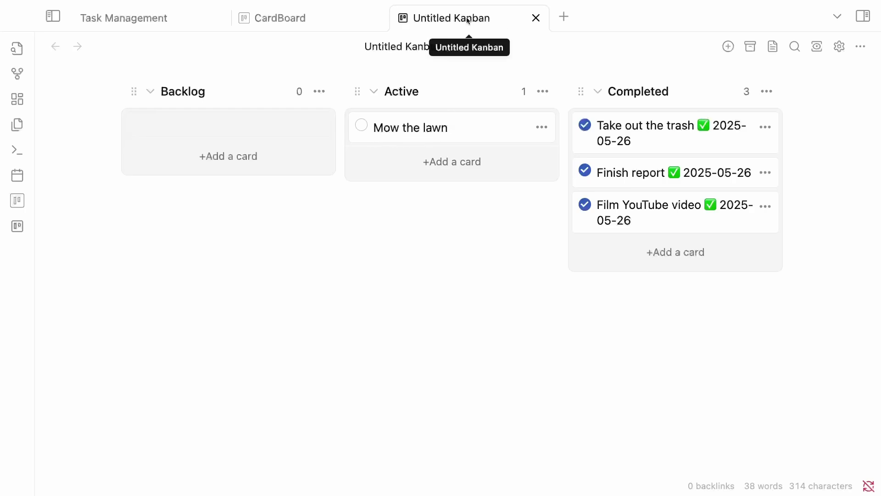
{"action": "left_click_drag", "start_coordinate": [630, 123], "coordinate": [258, 124]}
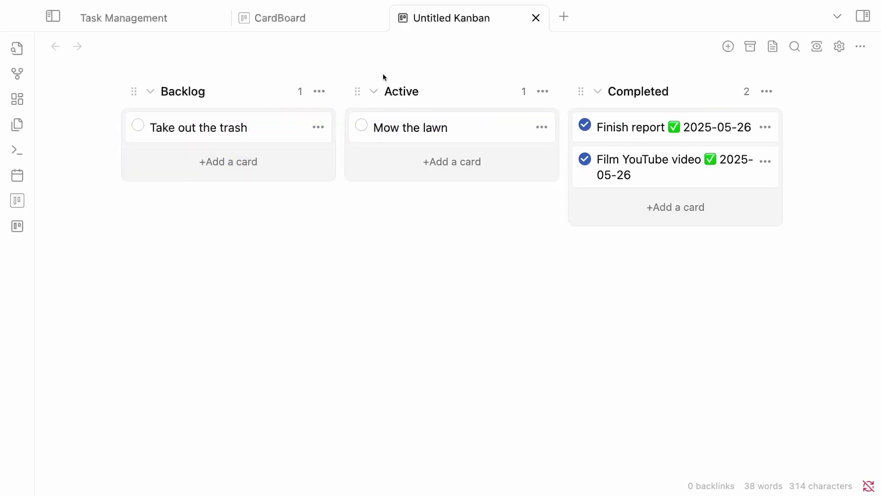
Review the updated markdown source, then return to the kanban board with Ctrl+E.
{"action": "right_click", "coordinate": [475, 18]}
{"action": "left_click", "coordinate": [508, 77]}
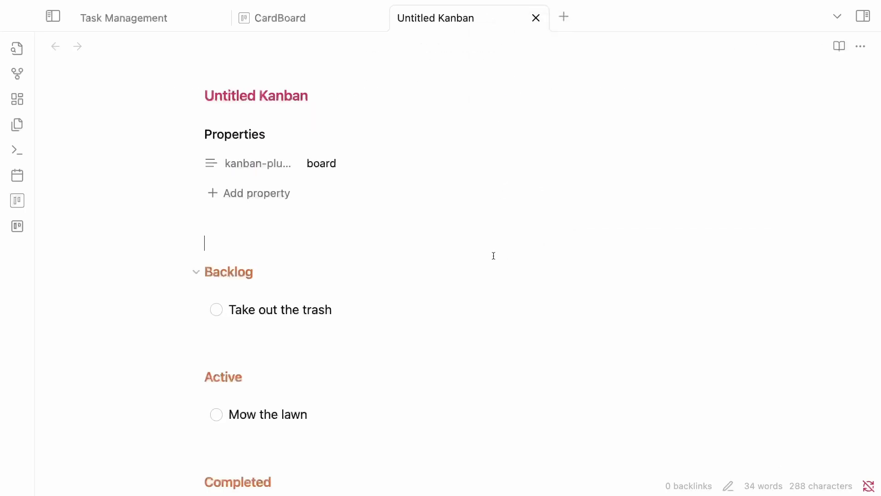
{"action": "scroll", "coordinate": [270, 225], "scroll_direction": "down", "scroll_amount": 2}
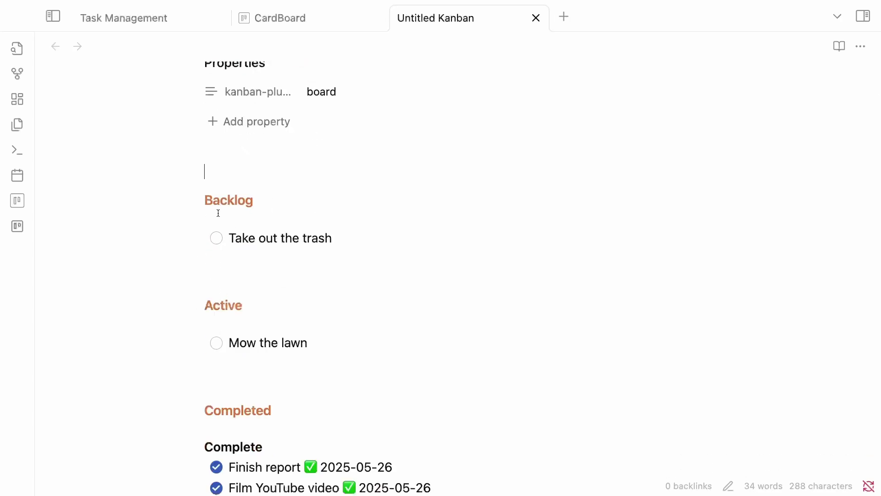
{"action": "scroll", "coordinate": [246, 239], "scroll_direction": "down", "scroll_amount": 8}
{"action": "key", "text": "ctrl+e"}
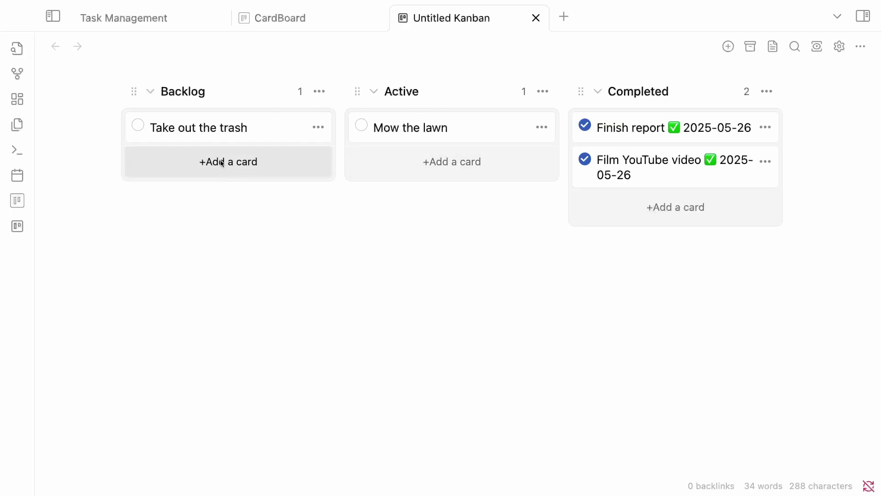
Add a new Backlog card linking to the Project note as [[Project]].
{"action": "left_click", "coordinate": [212, 163]}
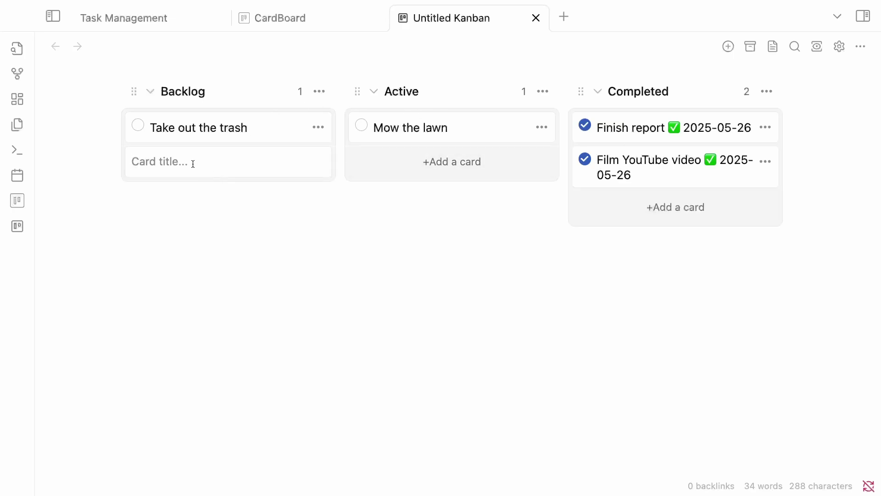
{"action": "type", "text": "[["}
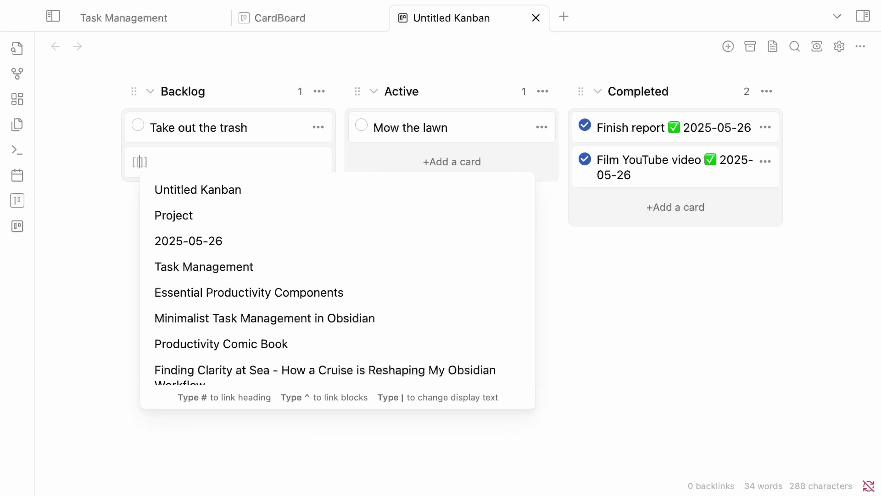
{"action": "type", "text": "Pro"}
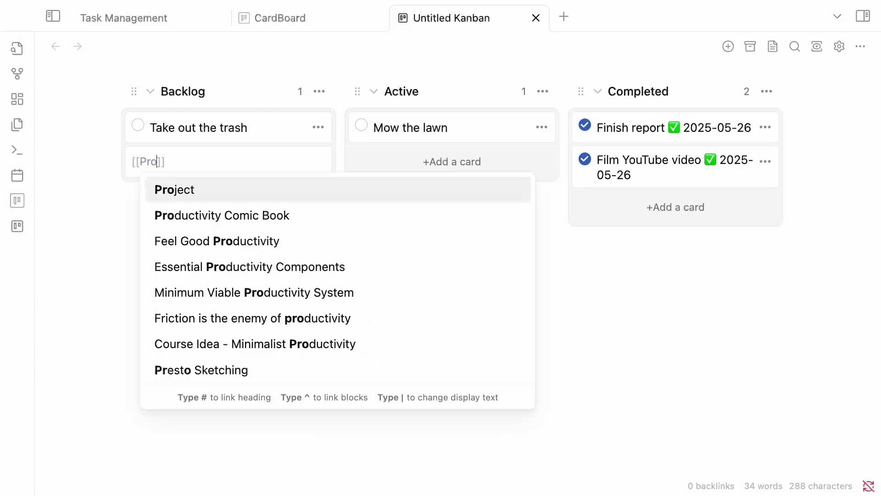
{"action": "key", "text": "Return"}
{"action": "key", "text": "Return"}
{"action": "key", "text": "Escape"}
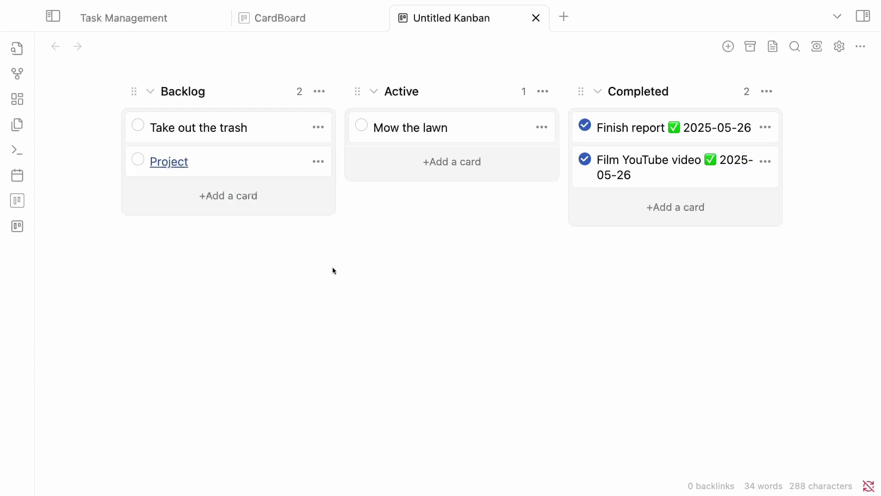
Move the Project card under Mow the lawn in Active and tick Step 3 and Step 4 in its preview.
{"action": "mouse_move", "coordinate": [158, 162]}
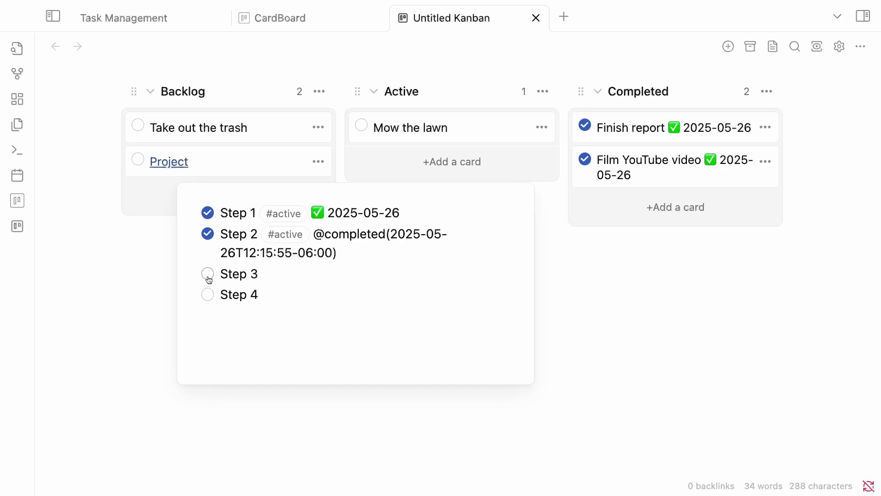
{"action": "left_click_drag", "start_coordinate": [182, 151], "coordinate": [431, 166]}
{"action": "mouse_move", "coordinate": [393, 163]}
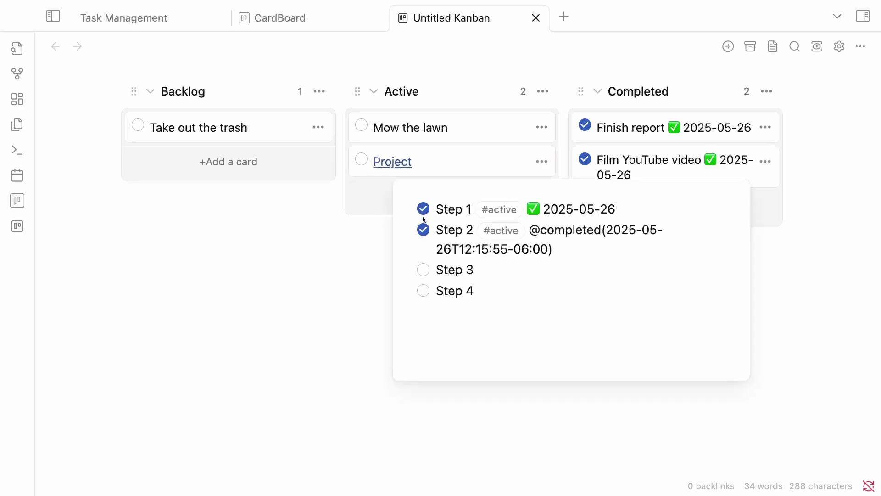
{"action": "left_click", "coordinate": [424, 271]}
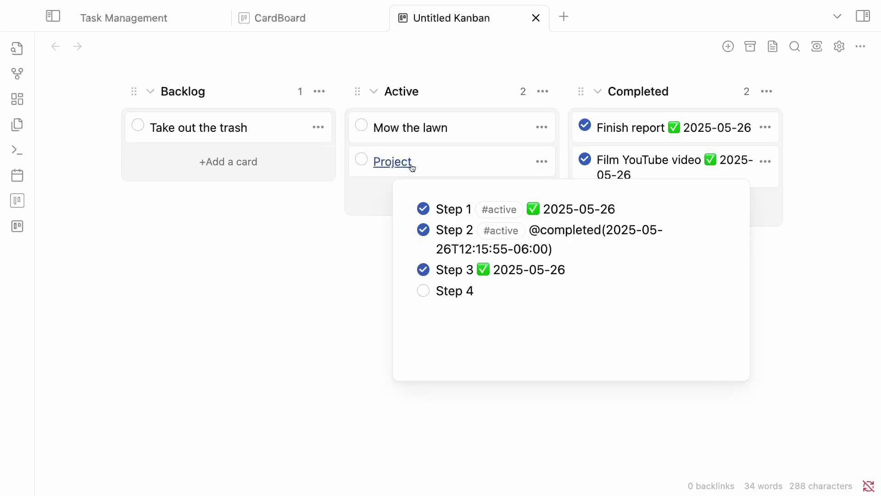
{"action": "left_click", "coordinate": [424, 292]}
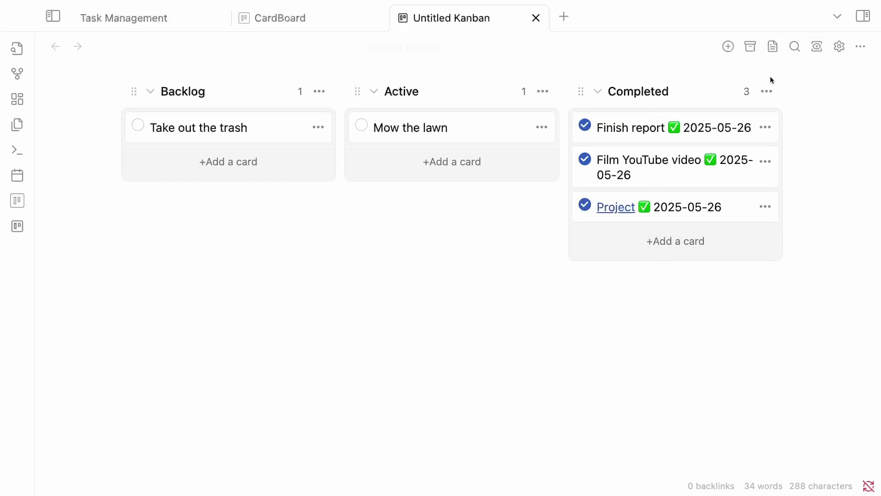
Archive all cards in the Completed list, confirming the prompt.
{"action": "left_click", "coordinate": [768, 92]}
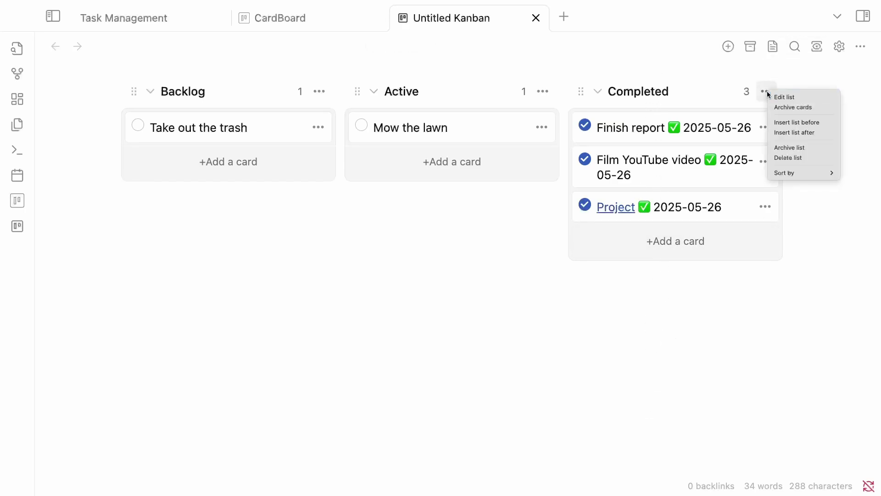
{"action": "left_click", "coordinate": [797, 109]}
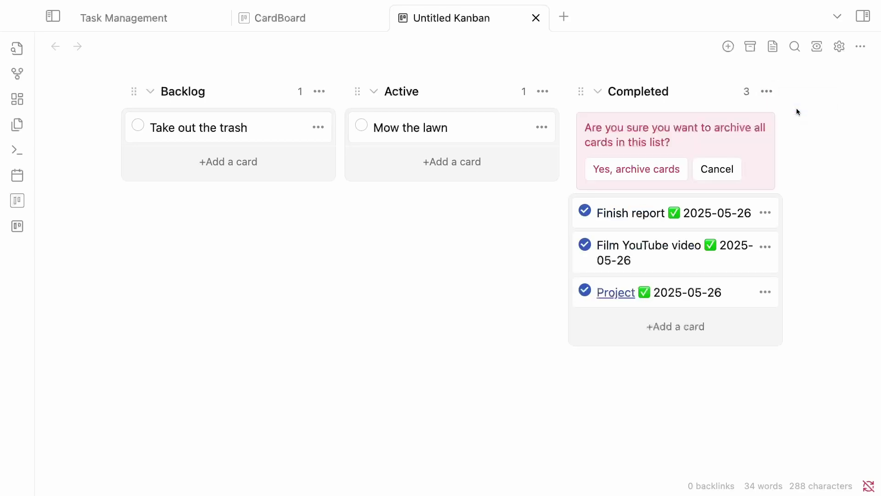
{"action": "left_click", "coordinate": [662, 172]}
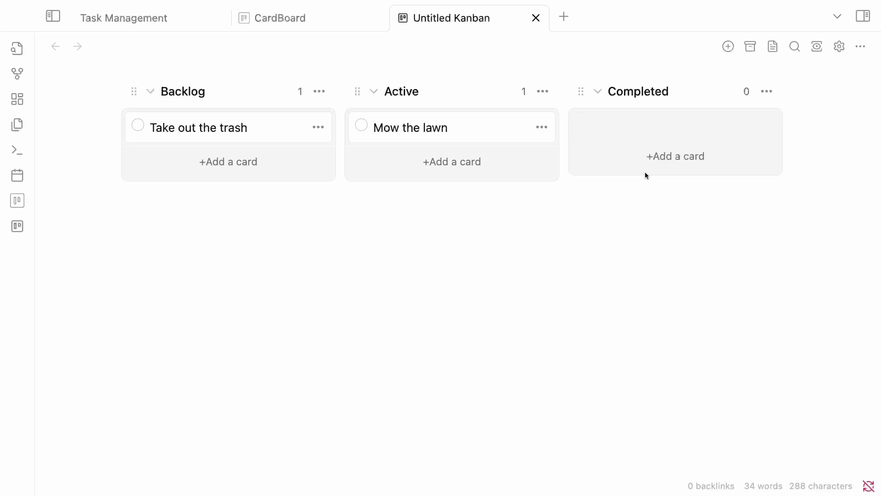
Check the note's markdown to find the archived cards under the Archive heading.
{"action": "right_click", "coordinate": [467, 18]}
{"action": "left_click", "coordinate": [501, 81]}
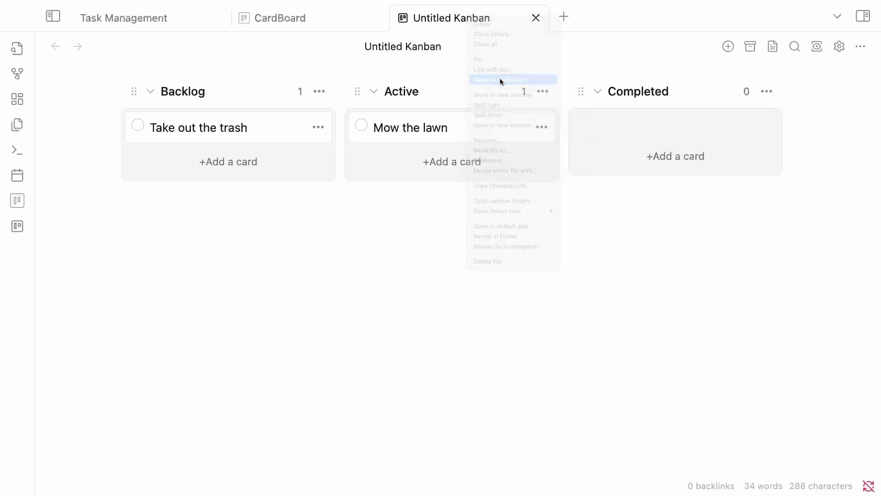
{"action": "scroll", "coordinate": [322, 323], "scroll_direction": "down", "scroll_amount": 5}
{"action": "scroll", "coordinate": [323, 324], "scroll_direction": "down", "scroll_amount": 4}
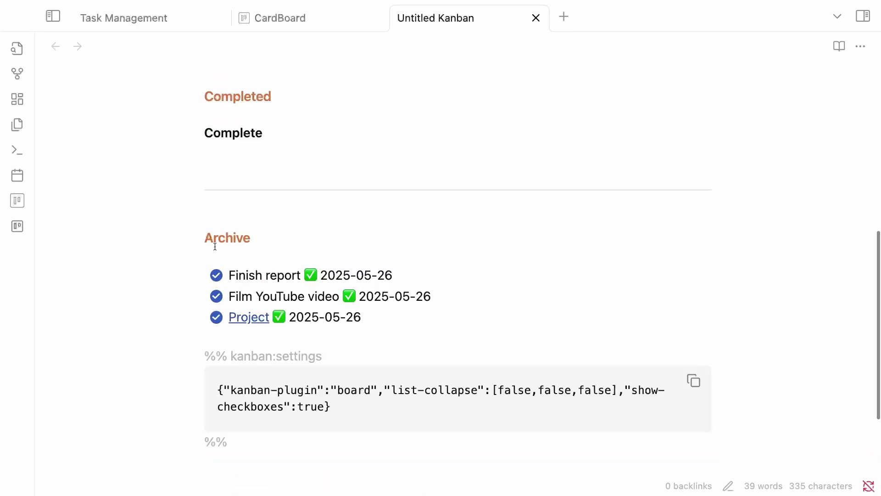
{"action": "left_click", "coordinate": [230, 231]}
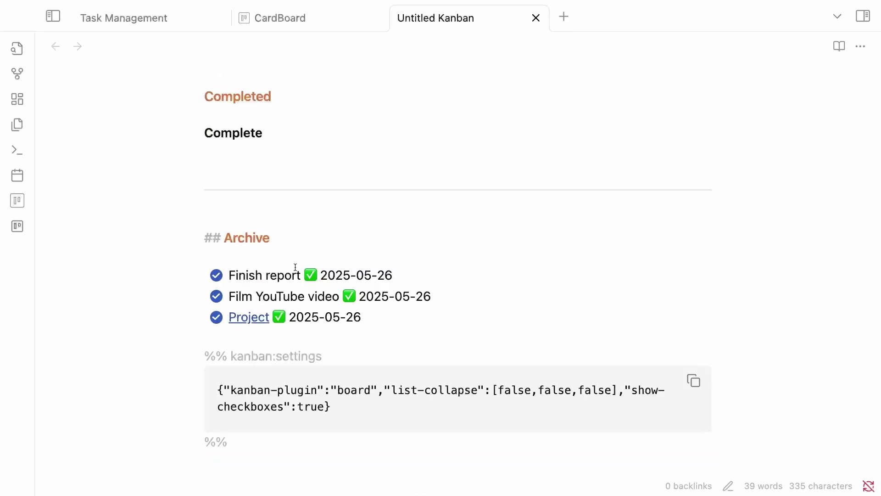
{"action": "key", "text": "ctrl+shift+k"}
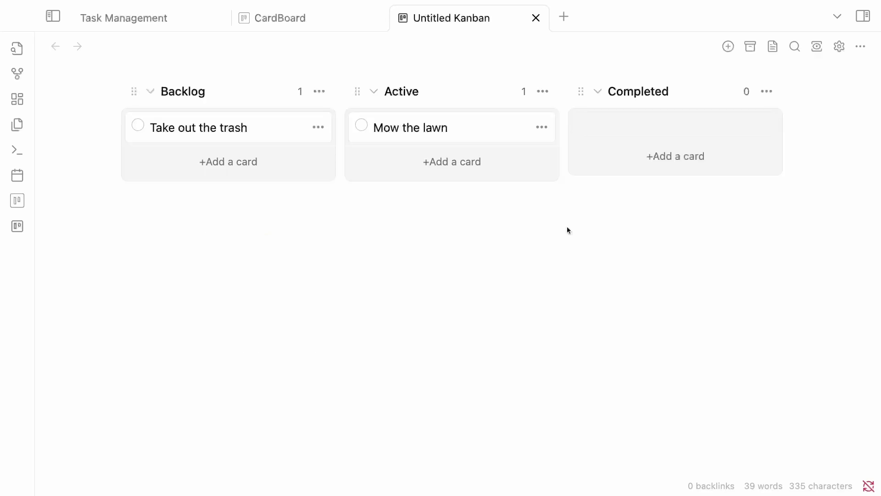